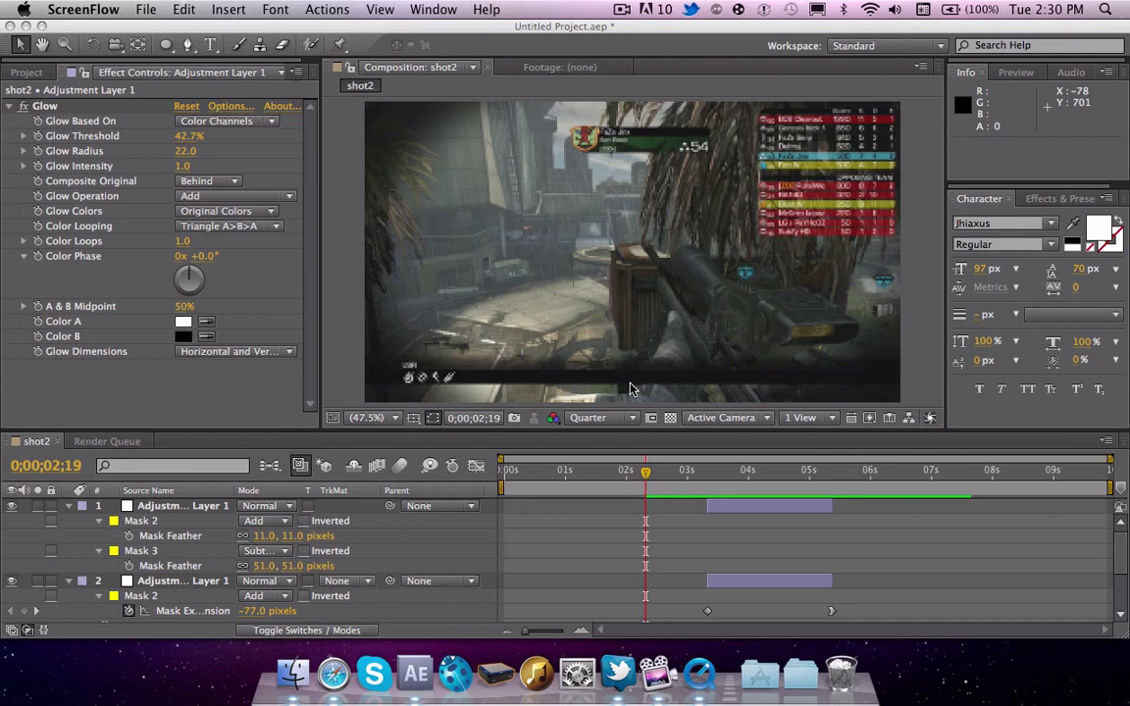
Preview the shot2 composition, then start a new empty project from the File menu
{"action": "left_click", "coordinate": [645, 475]}
{"action": "key", "text": "space"}
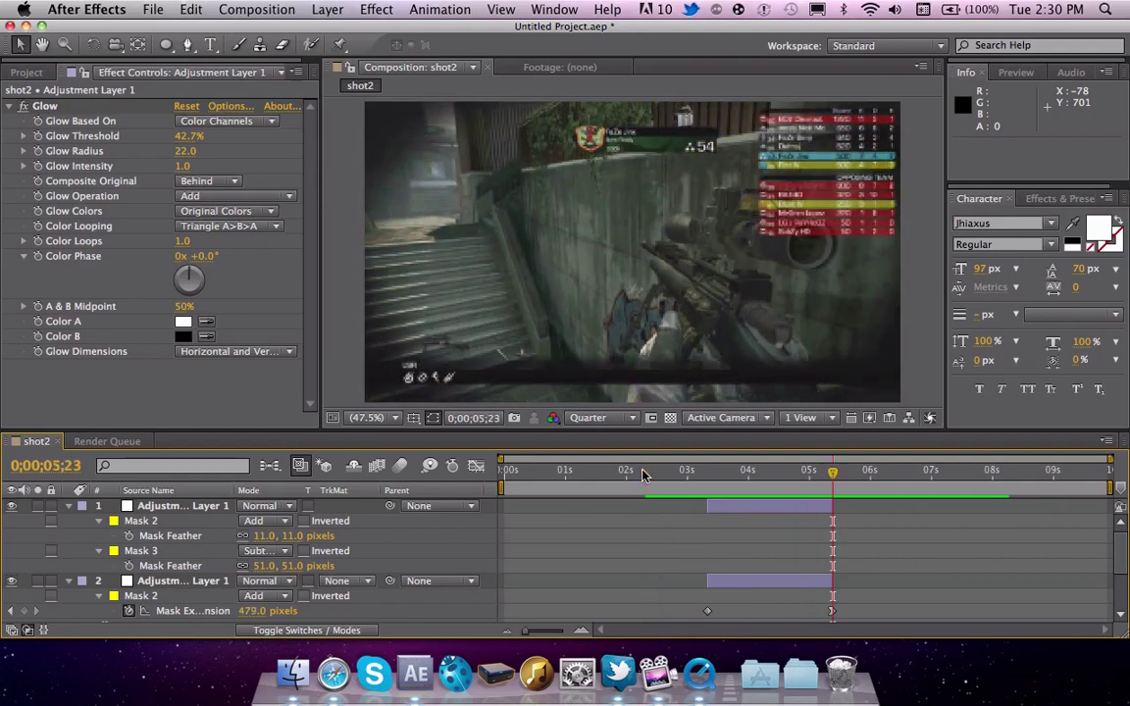
{"action": "left_click", "coordinate": [150, 8]}
{"action": "mouse_move", "coordinate": [196, 31]}
{"action": "left_click", "coordinate": [407, 37]}
Discard the old project, make a composition from Downloads' shot2.mp4, and scrub to about 14 s
{"action": "left_click", "coordinate": [472, 329]}
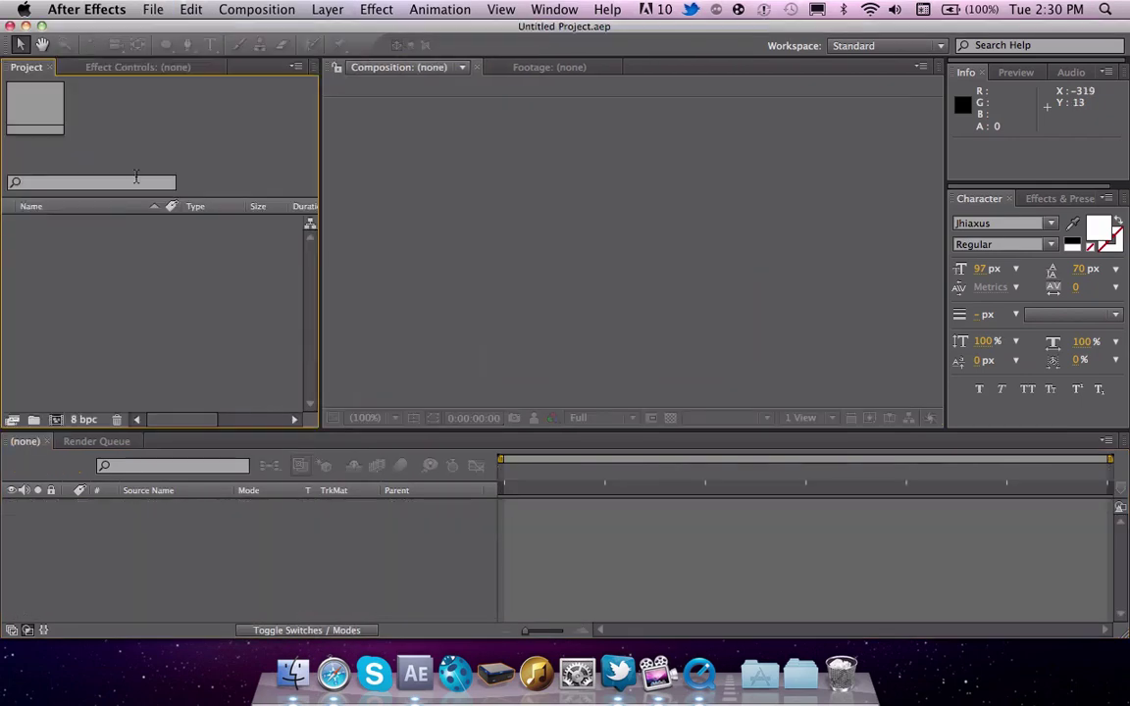
{"action": "left_click", "coordinate": [292, 673]}
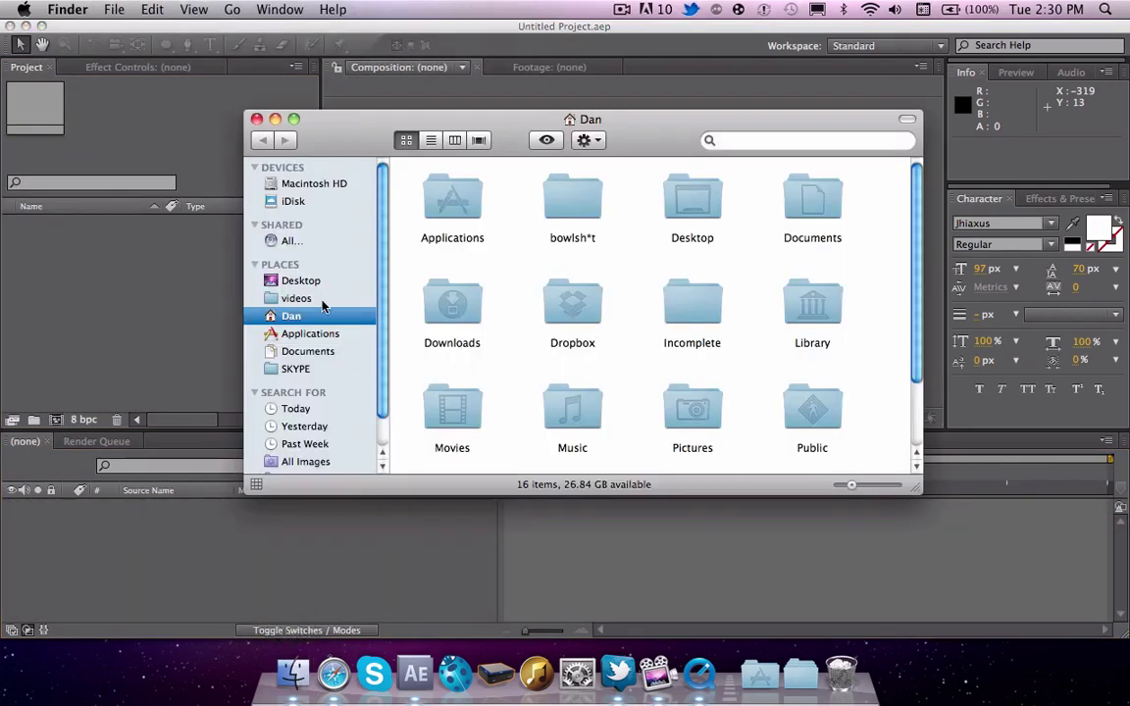
{"action": "double_click", "coordinate": [452, 299]}
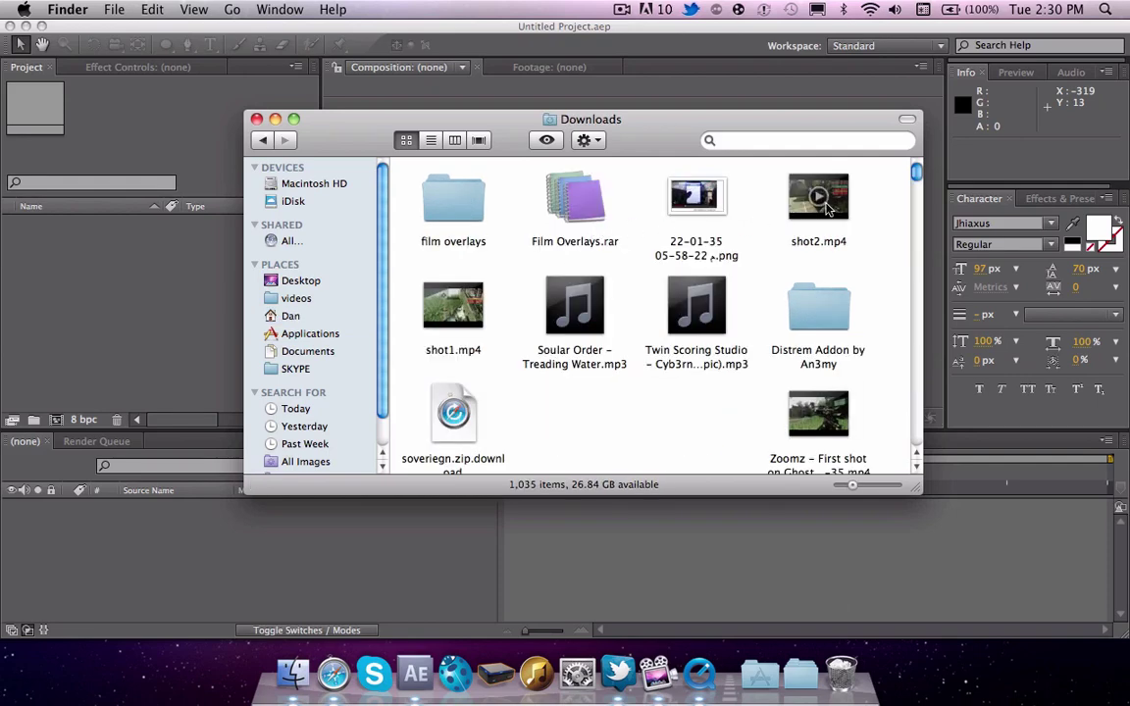
{"action": "left_click", "coordinate": [206, 305]}
{"action": "left_click_drag", "start_coordinate": [56, 239], "coordinate": [196, 526]}
{"action": "left_click_drag", "start_coordinate": [716, 473], "coordinate": [867, 477]}
Start the work area at 0;00;14;47 and trim the comp to the work area
{"action": "key", "text": "b"}
{"action": "left_click", "coordinate": [257, 9]}
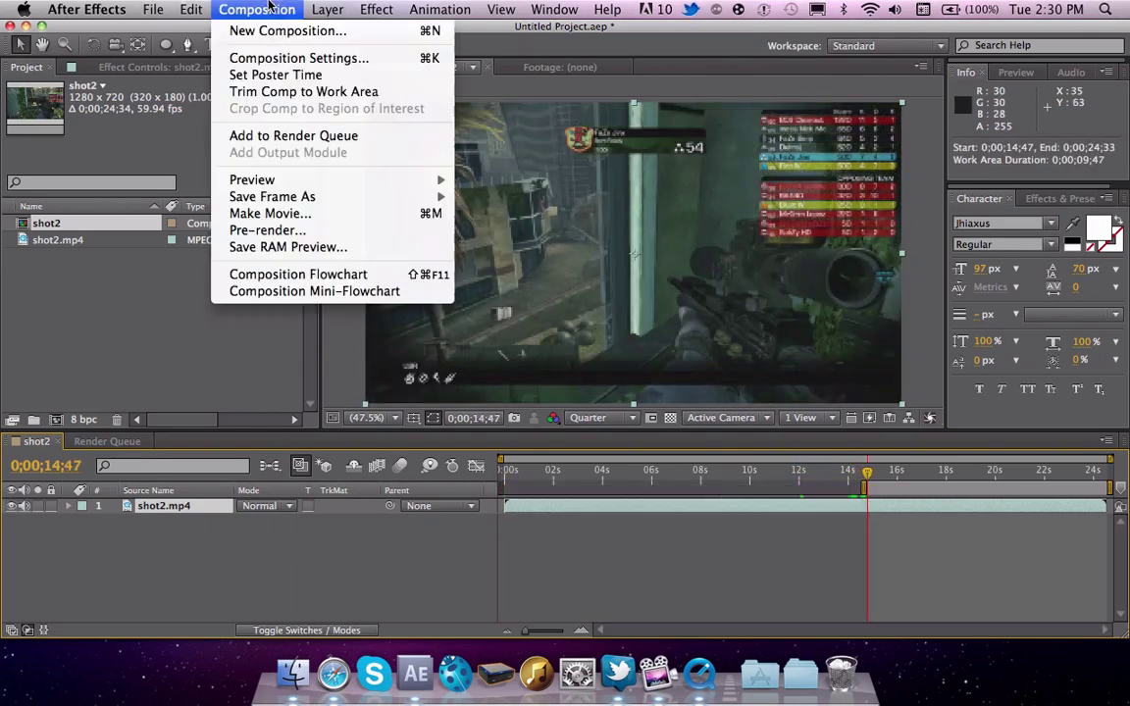
{"action": "left_click", "coordinate": [295, 91]}
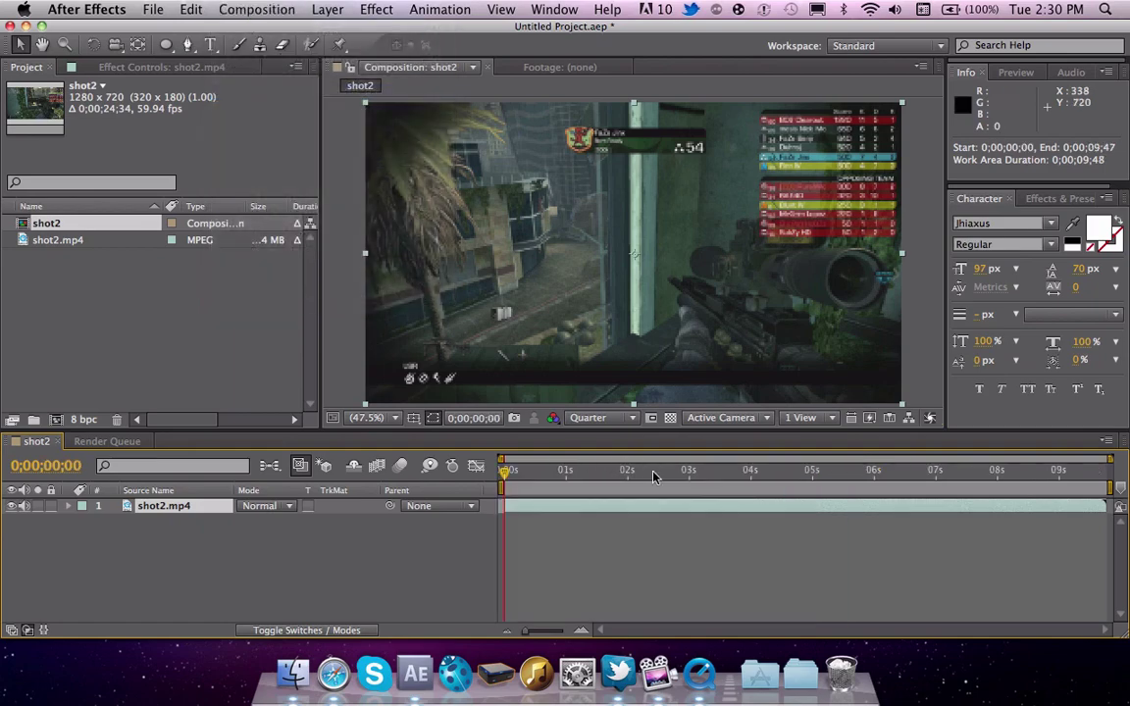
At about 3;14, add an adjustment layer with Turbulent Displace applied
{"action": "left_click_drag", "start_coordinate": [680, 476], "coordinate": [704, 478]}
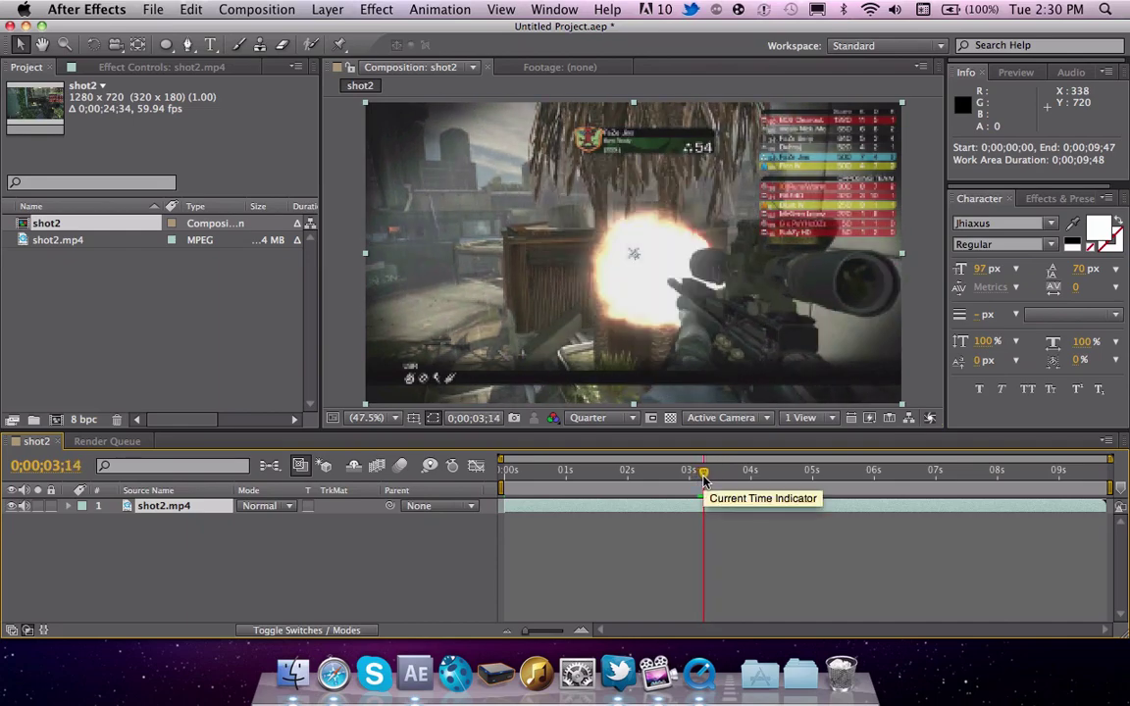
{"action": "key", "text": "super+alt+y"}
{"action": "left_click", "coordinate": [375, 8]}
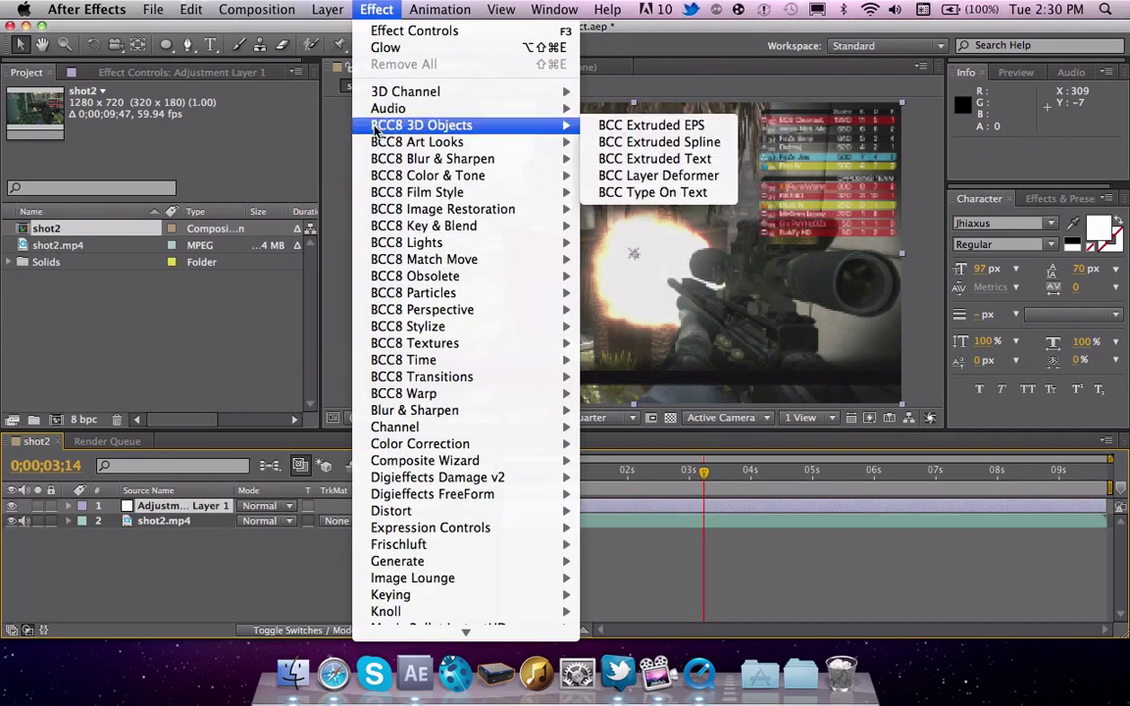
{"action": "mouse_move", "coordinate": [432, 530]}
{"action": "mouse_move", "coordinate": [398, 511]}
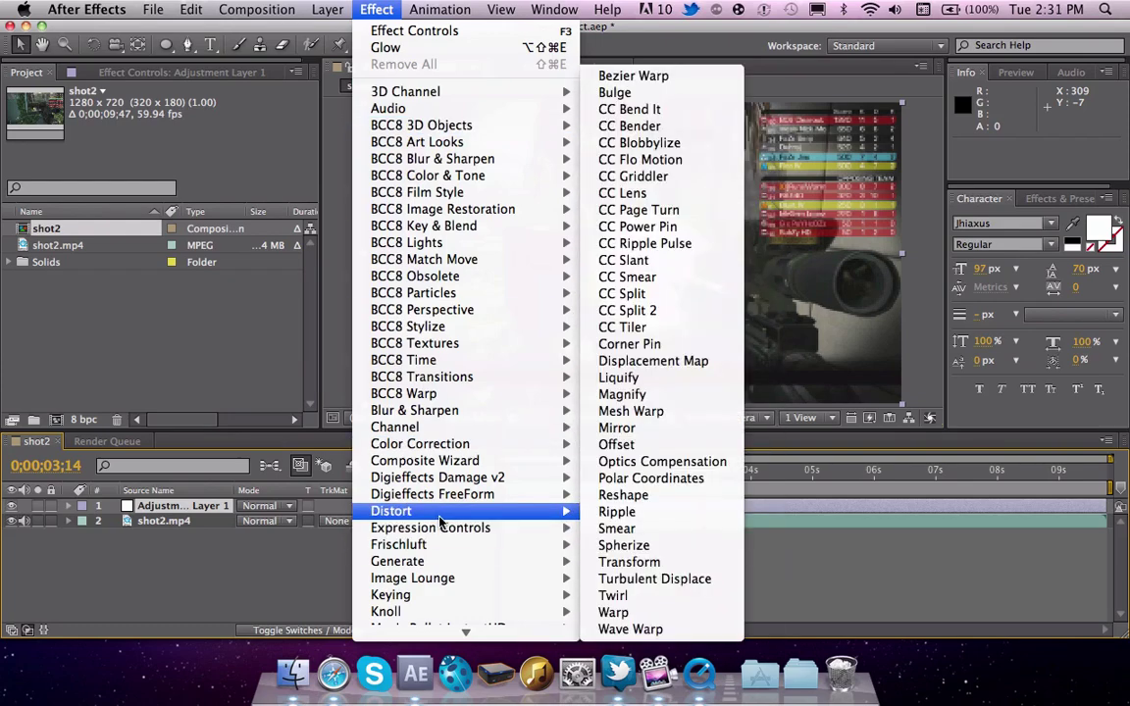
{"action": "left_click", "coordinate": [671, 581]}
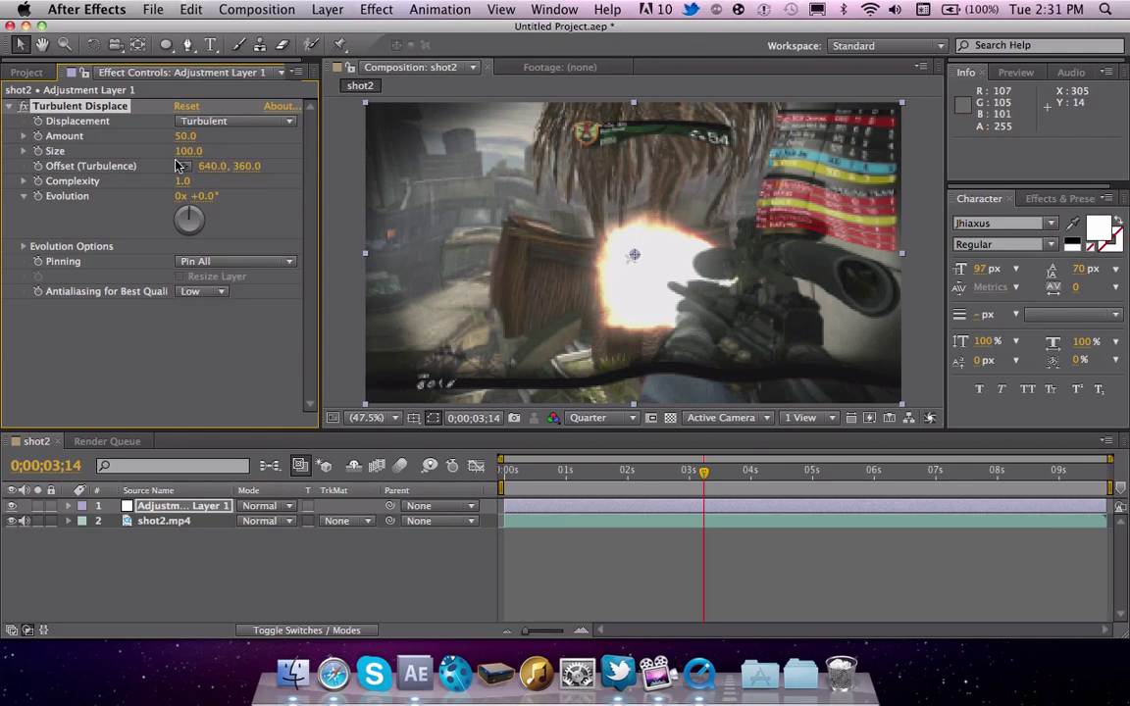
Keyframe Turbulent Displace at Amount 100, Size 30 at 3;14, then Size 90 at 5;05
{"action": "left_click_drag", "start_coordinate": [185, 136], "coordinate": [234, 136]}
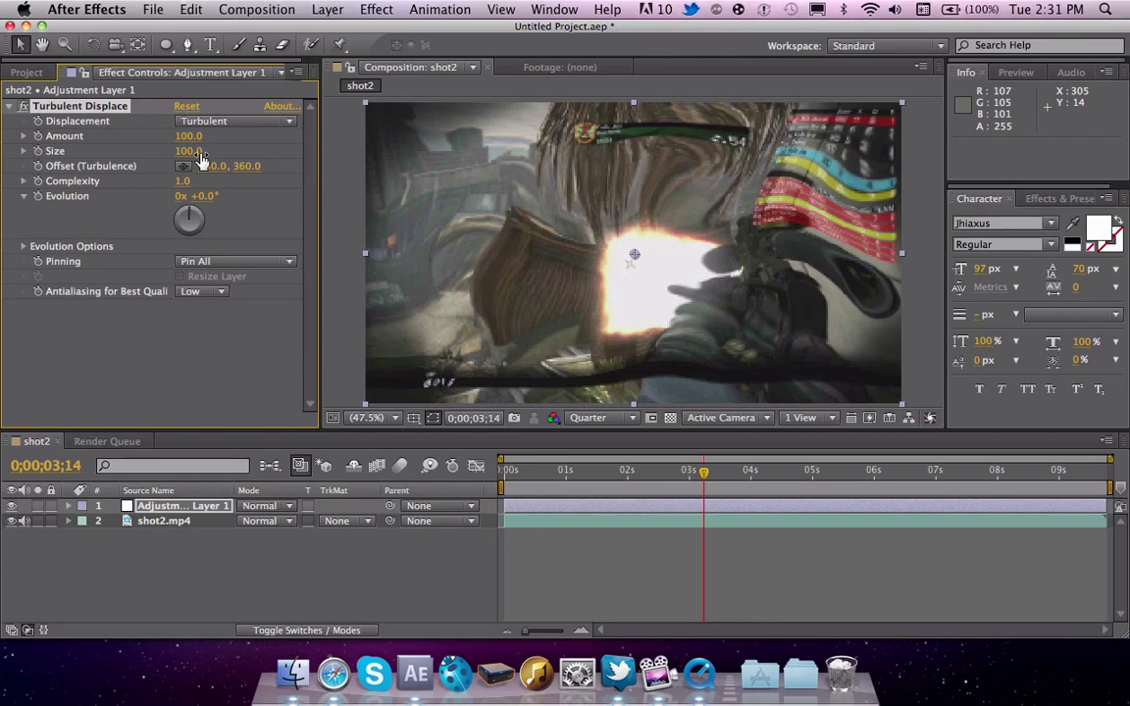
{"action": "left_click_drag", "start_coordinate": [198, 155], "coordinate": [146, 164]}
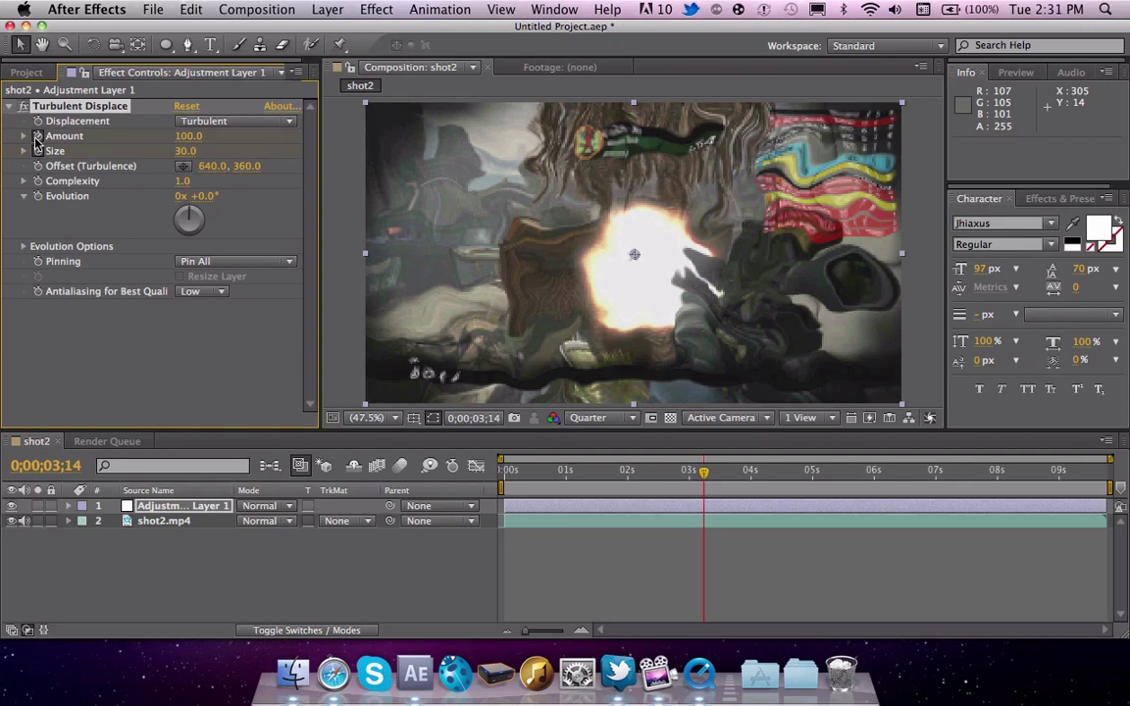
{"action": "left_click", "coordinate": [818, 473]}
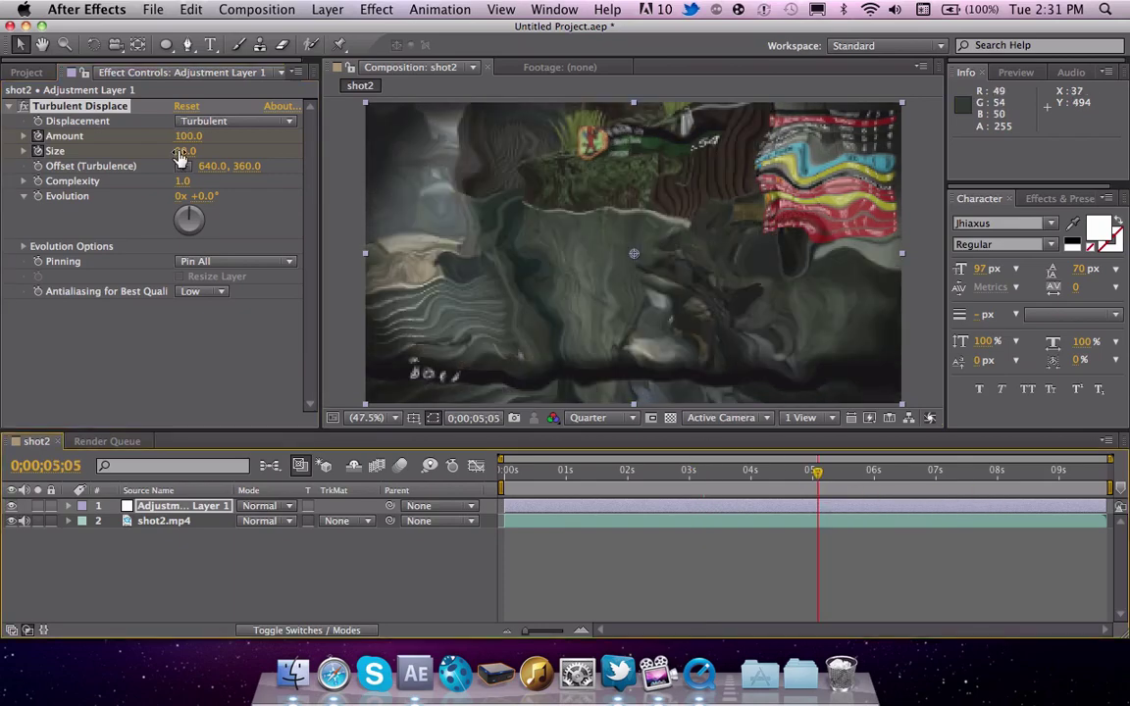
{"action": "left_click_drag", "start_coordinate": [180, 157], "coordinate": [233, 152]}
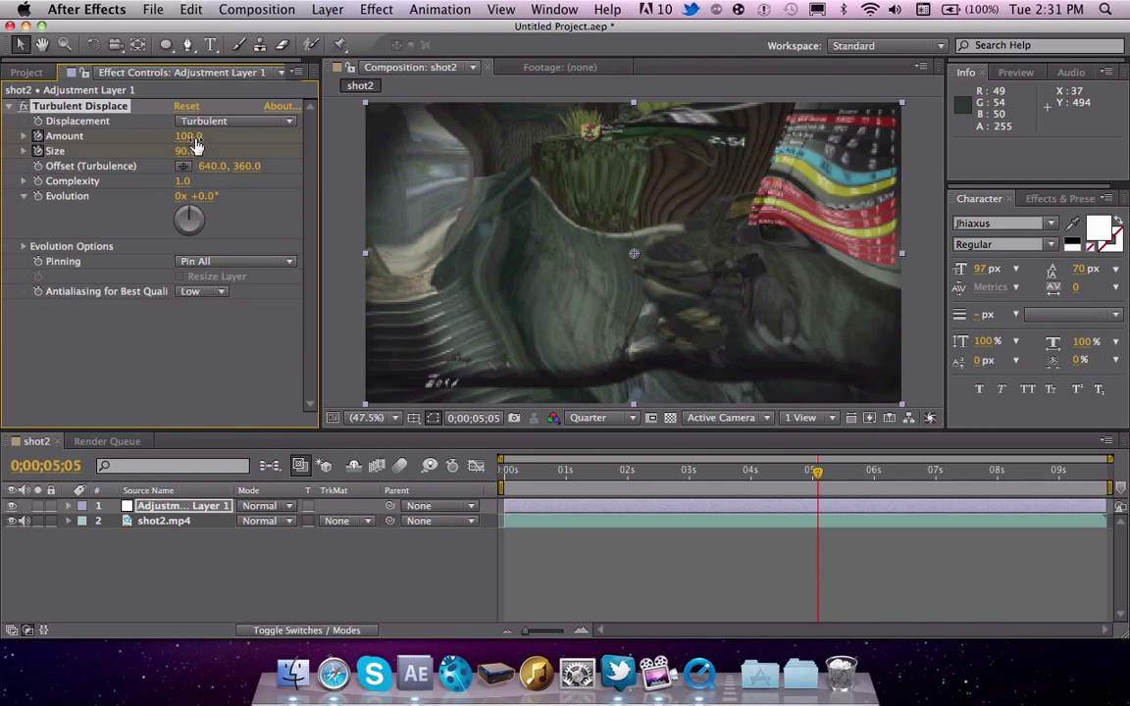
Set Amount to 0 at 5;05 and end the adjustment layer at that time
{"action": "left_click", "coordinate": [191, 137]}
{"action": "type", "text": "0"}
{"action": "key", "text": "Return"}
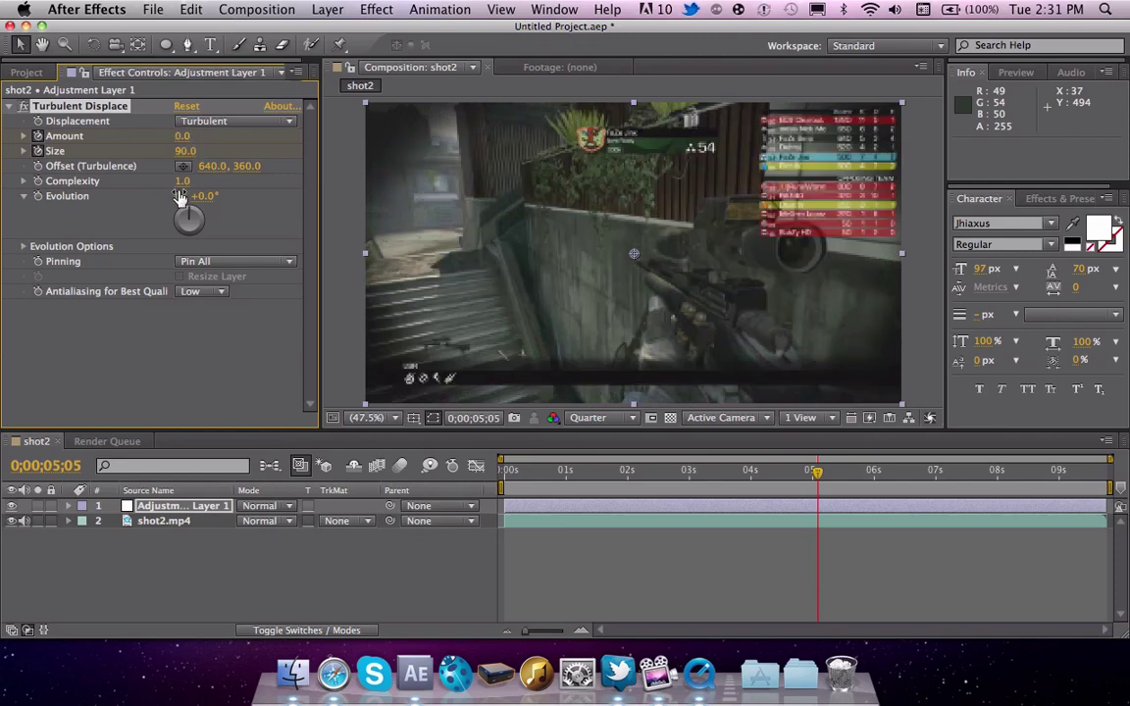
{"action": "key", "text": "alt+bracketright"}
Reveal the keyframes, snap back to the 3;14 keyframe, and check the distortion there
{"action": "key", "text": "u"}
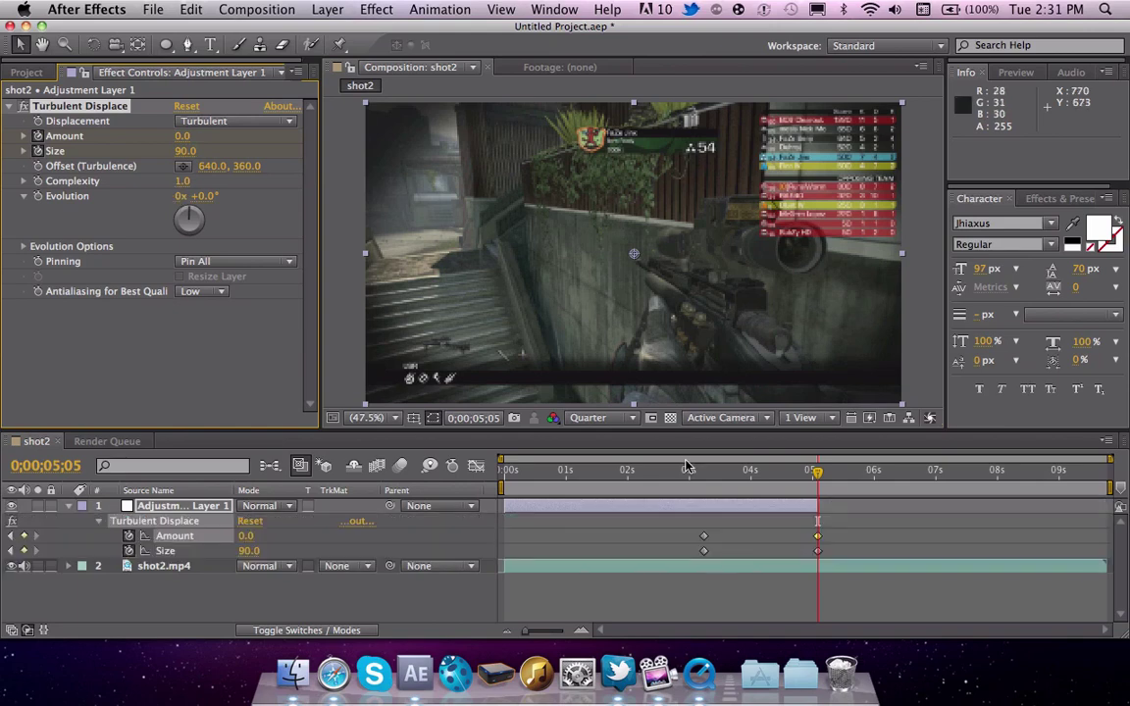
{"action": "left_click", "coordinate": [721, 473]}
{"action": "left_click_drag", "start_coordinate": [721, 474], "coordinate": [713, 476]}
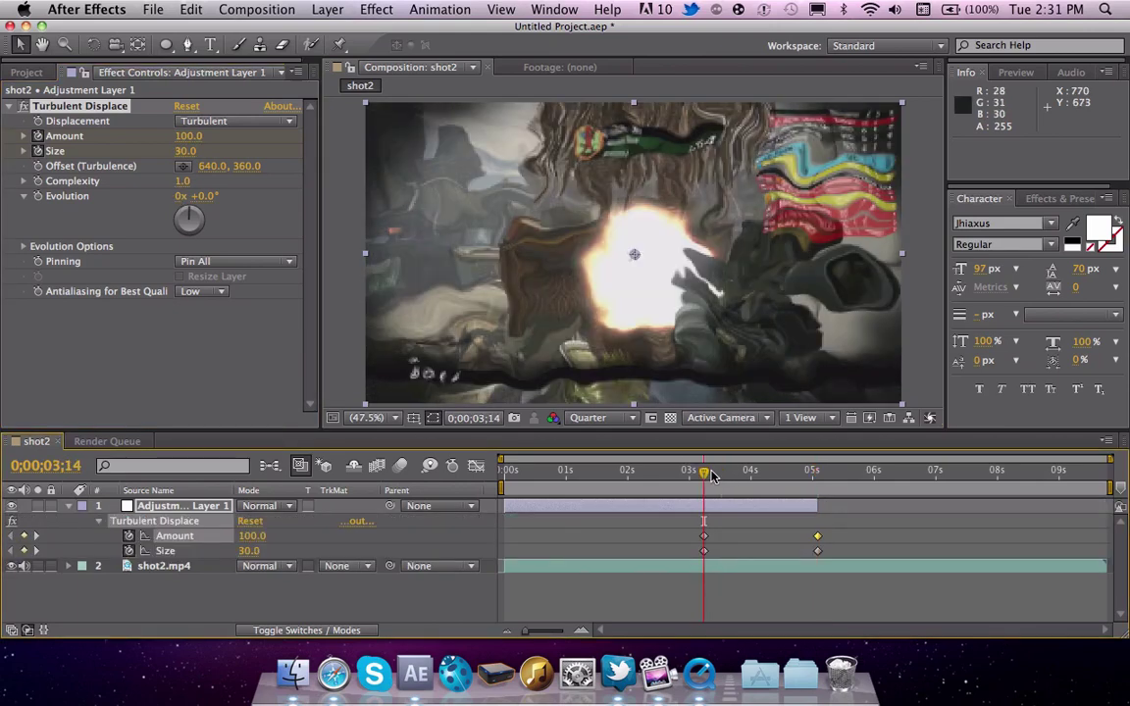
{"action": "left_click", "coordinate": [756, 553]}
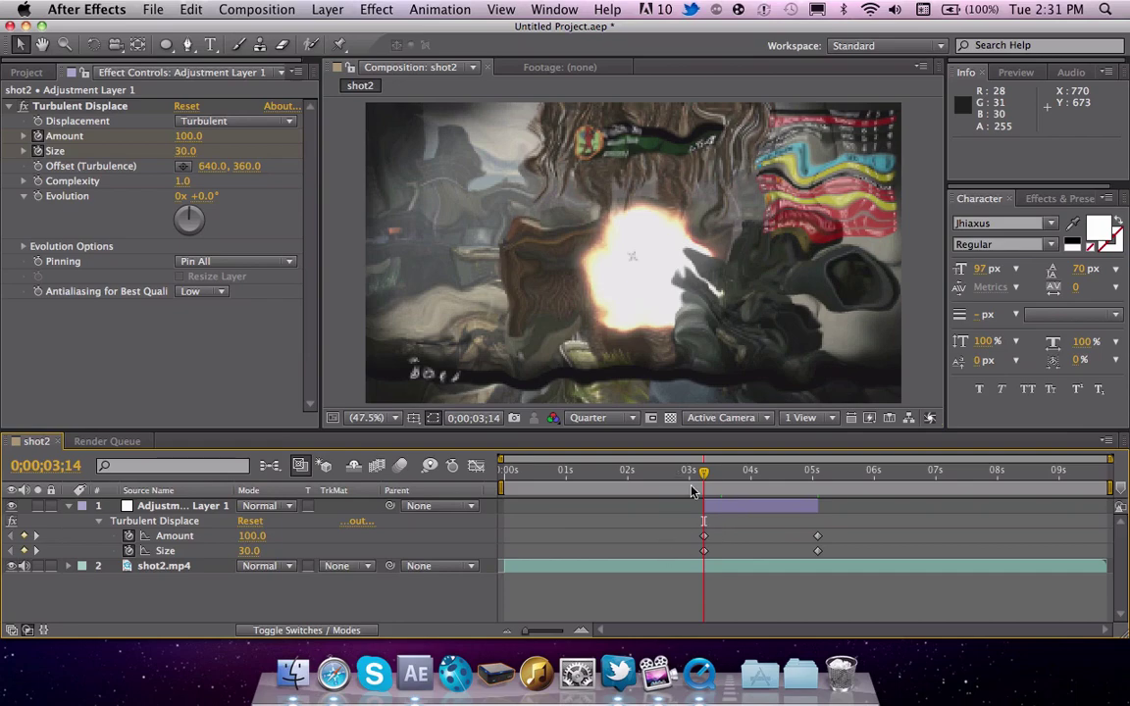
{"action": "mouse_move", "coordinate": [703, 474]}
{"action": "left_mouse_down"}
{"action": "mouse_move", "coordinate": [730, 505]}
{"action": "mouse_move", "coordinate": [724, 522]}
{"action": "mouse_move", "coordinate": [719, 488]}
{"action": "mouse_move", "coordinate": [696, 486]}
{"action": "mouse_move", "coordinate": [737, 486]}
{"action": "mouse_move", "coordinate": [703, 487]}
{"action": "mouse_move", "coordinate": [726, 488]}
{"action": "mouse_move", "coordinate": [716, 489]}
{"action": "left_mouse_up"}
Add a black solid, Black Solid 1, and apply Turbulent Displace to it
{"action": "key", "text": "super+y"}
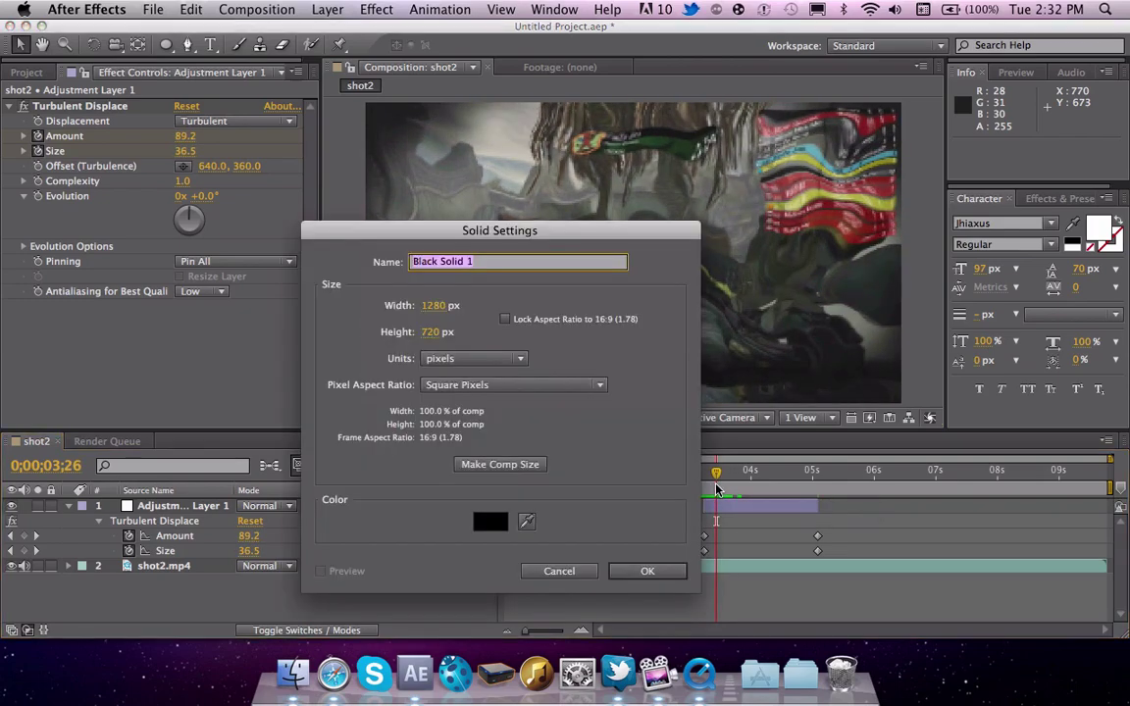
{"action": "left_click", "coordinate": [643, 570]}
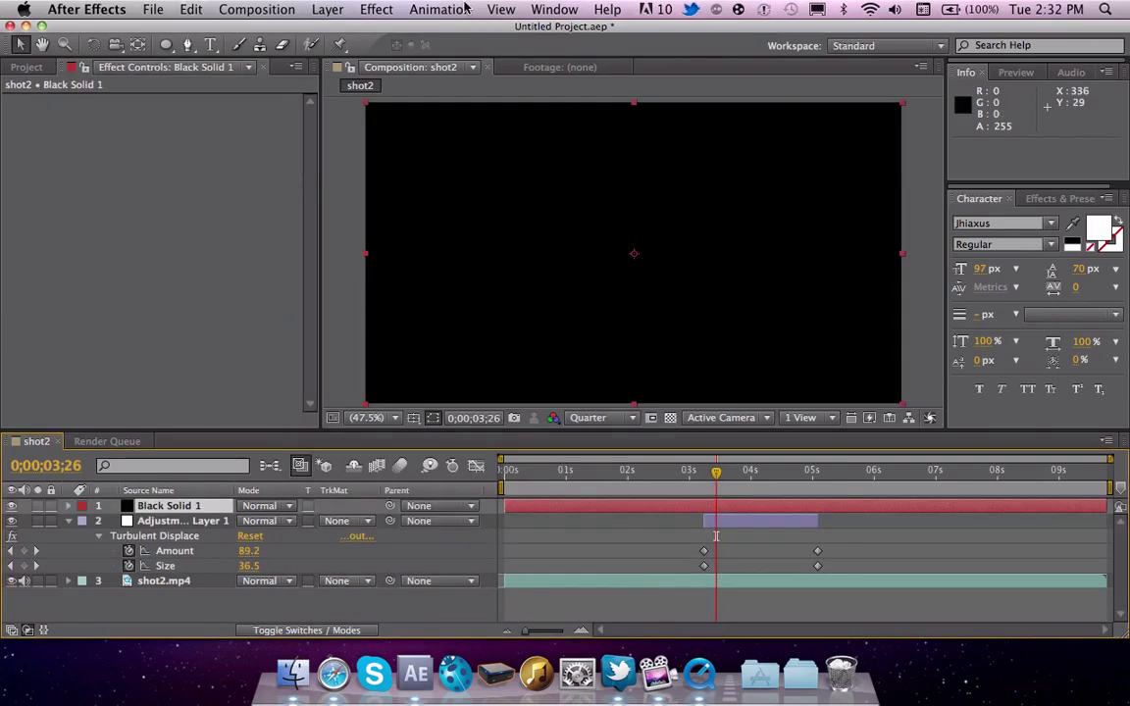
{"action": "left_click", "coordinate": [378, 9]}
{"action": "mouse_move", "coordinate": [376, 9]}
{"action": "left_click", "coordinate": [392, 47]}
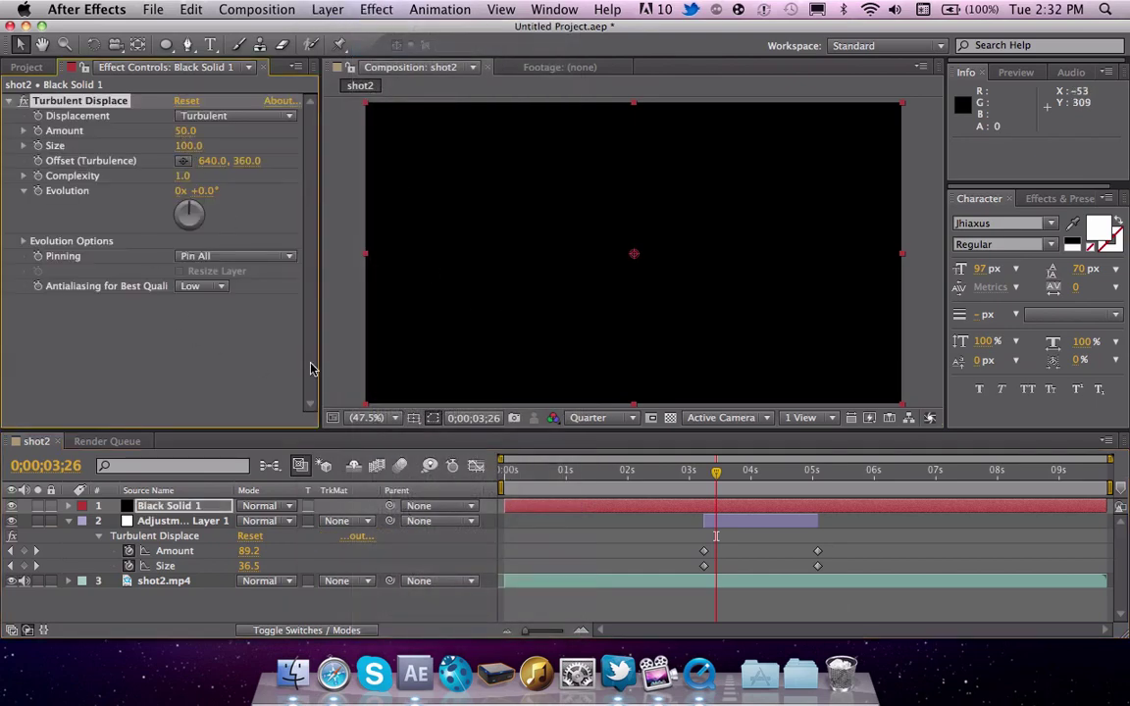
Draw a circular ellipse mask on Black Solid 1 at the comp centre
{"action": "left_click", "coordinate": [157, 507]}
{"action": "left_click", "coordinate": [164, 44]}
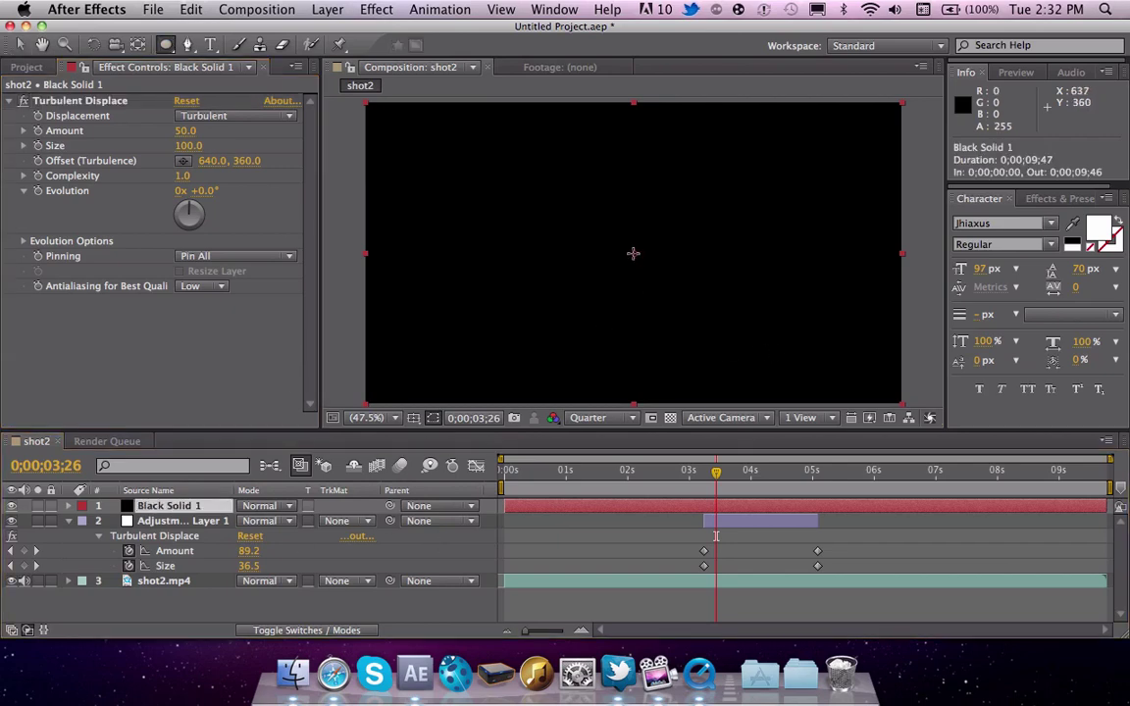
{"action": "mouse_move", "coordinate": [633, 253]}
{"action": "left_mouse_down"}
{"action": "mouse_move", "coordinate": [577, 213]}
{"action": "mouse_move", "coordinate": [538, 206]}
{"action": "mouse_move", "coordinate": [555, 210]}
{"action": "left_mouse_up"}
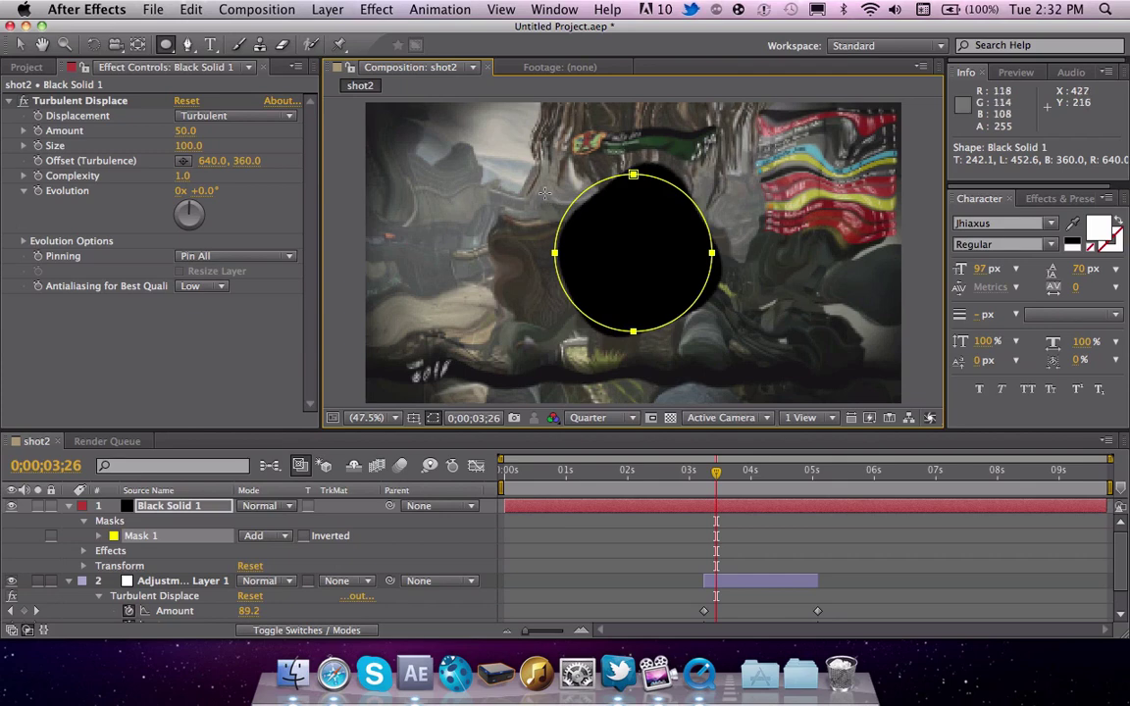
Switch the black solid's displacement type to Bulge and lower Amount and Size to about 40
{"action": "left_click", "coordinate": [193, 116]}
{"action": "left_click", "coordinate": [201, 150]}
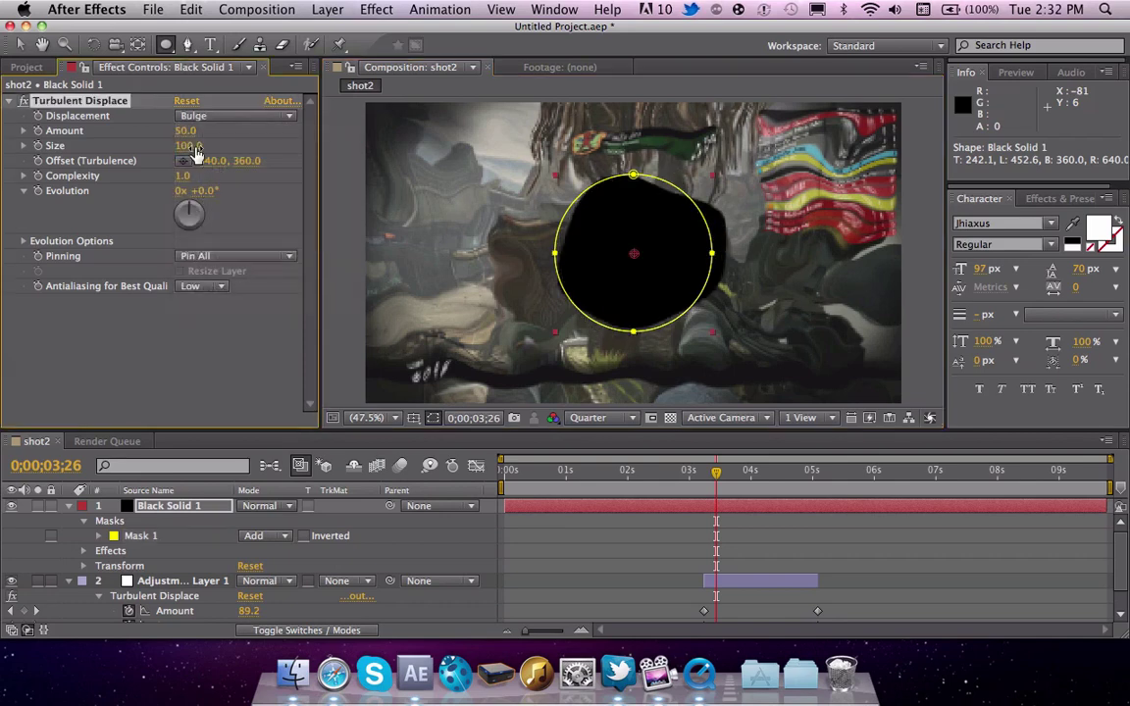
{"action": "left_click_drag", "start_coordinate": [209, 130], "coordinate": [168, 160]}
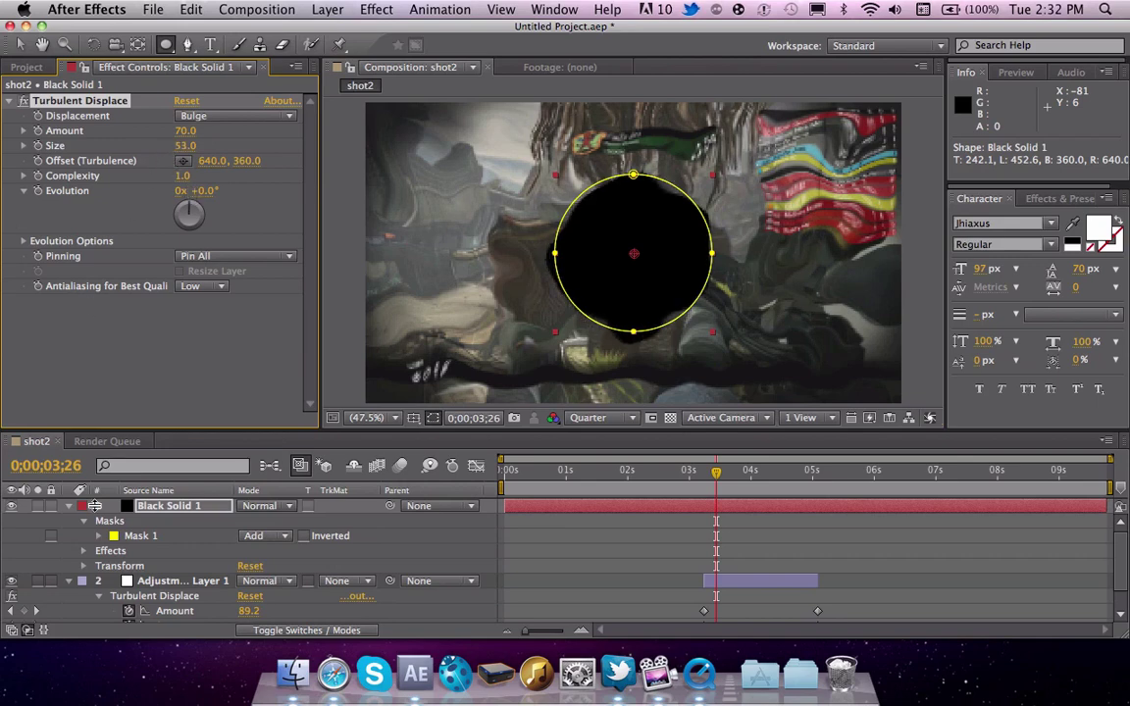
Replace Mask 1 with a new centred circle mask and raise Amount to 66, Size 41
{"action": "left_click", "coordinate": [135, 536]}
{"action": "key", "text": "Delete"}
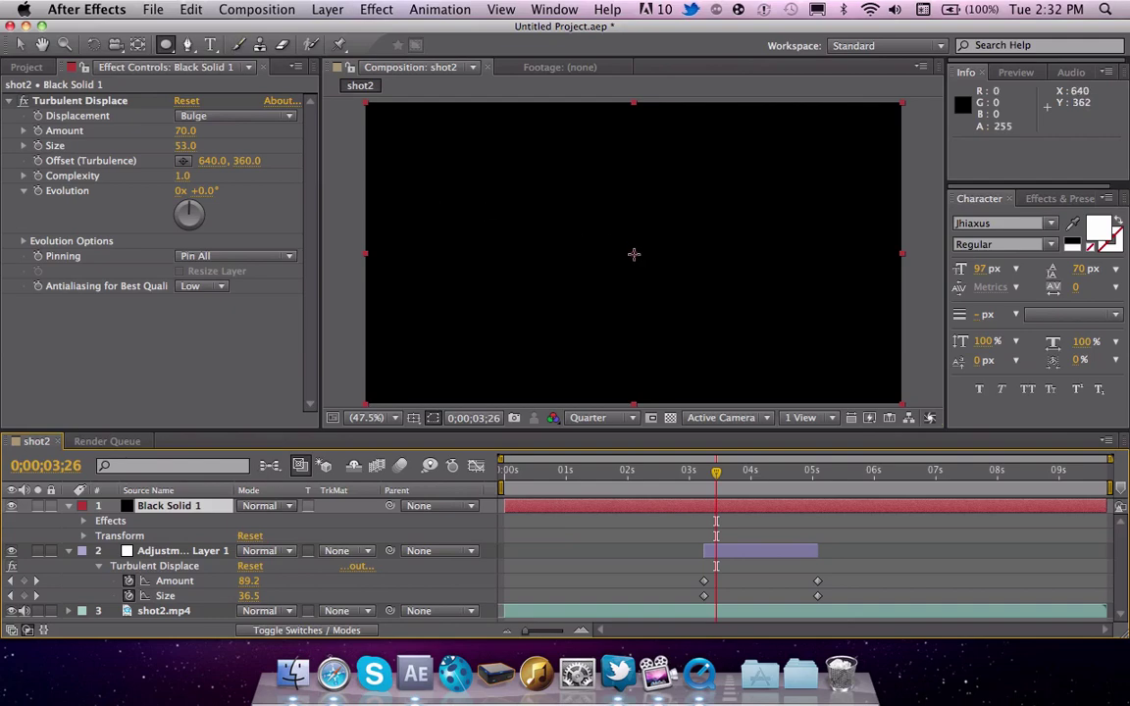
{"action": "left_click_drag", "start_coordinate": [634, 254], "coordinate": [537, 182]}
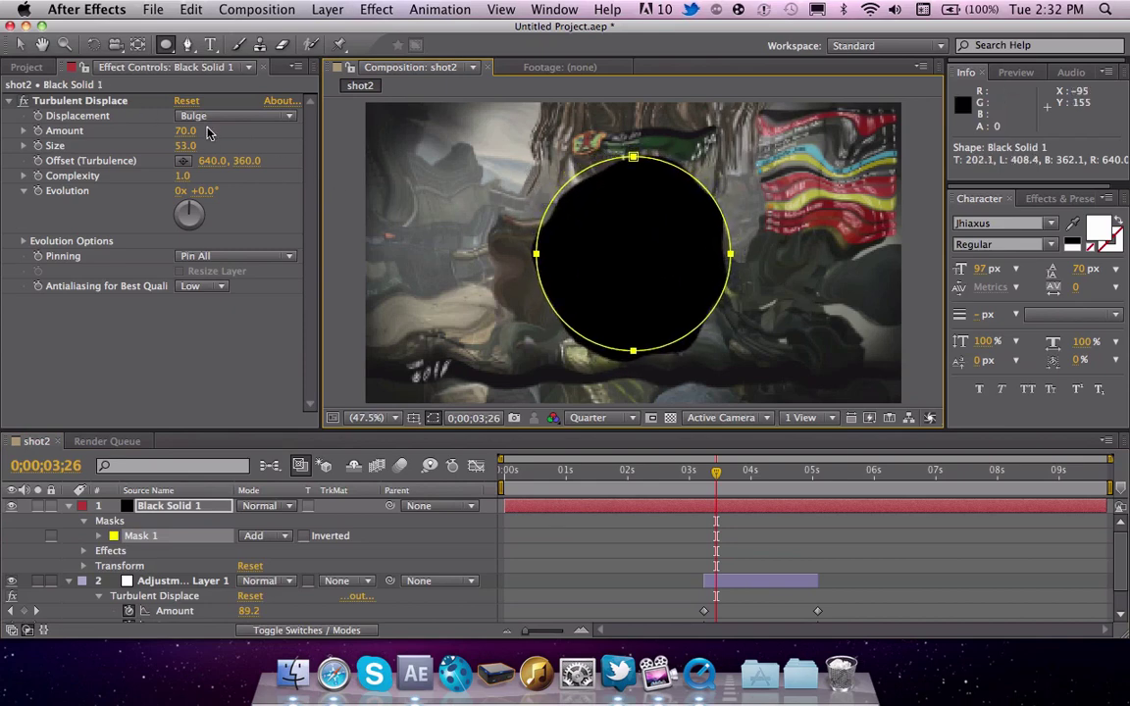
{"action": "left_click_drag", "start_coordinate": [168, 130], "coordinate": [186, 163]}
{"action": "left_click", "coordinate": [631, 533]}
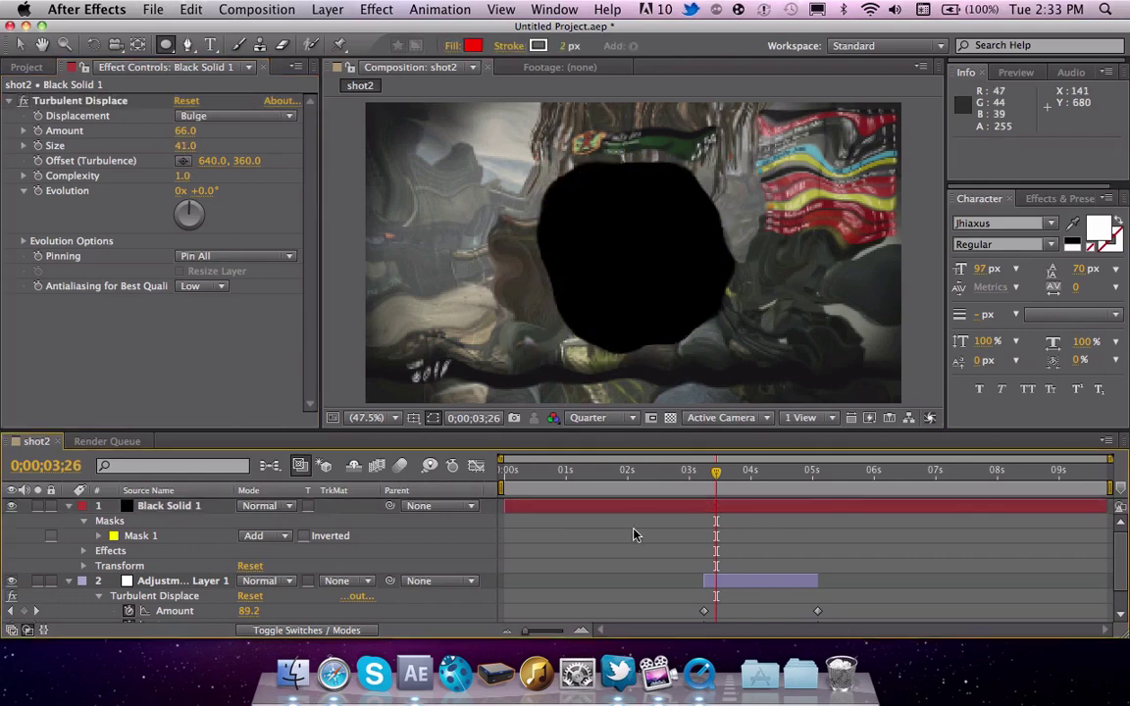
Select Black Solid 1 and open Layer > Auto-trace on the blob's outline
{"action": "left_click", "coordinate": [333, 9]}
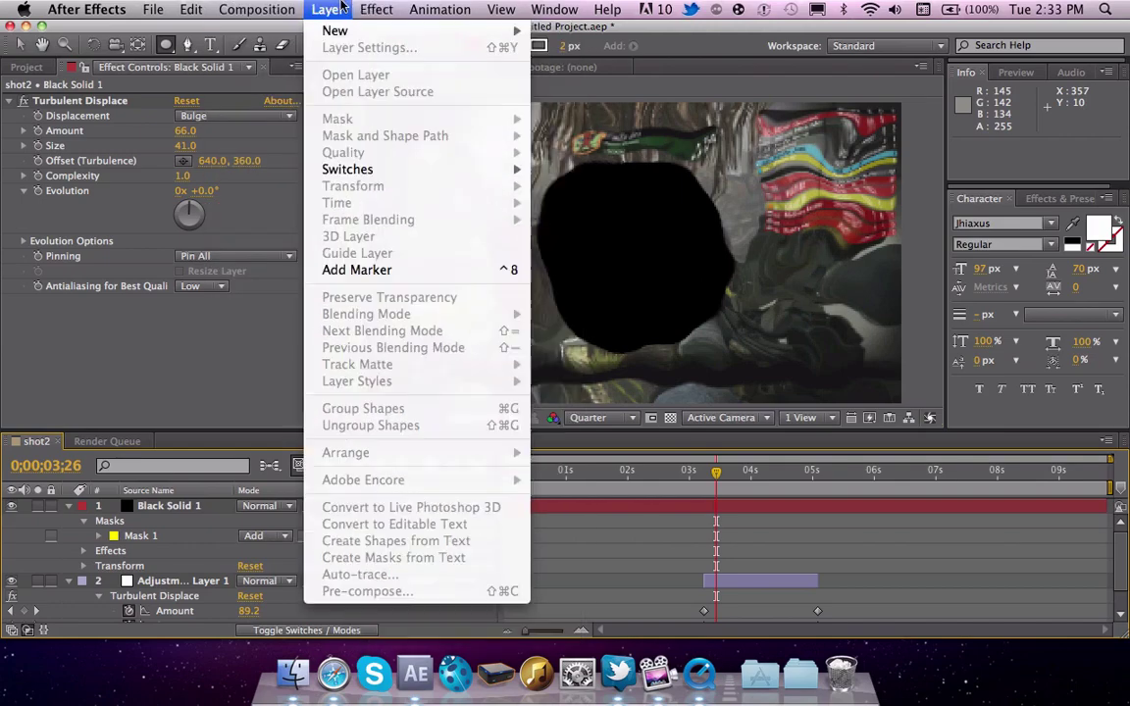
{"action": "left_click", "coordinate": [323, 9]}
{"action": "left_click", "coordinate": [169, 505]}
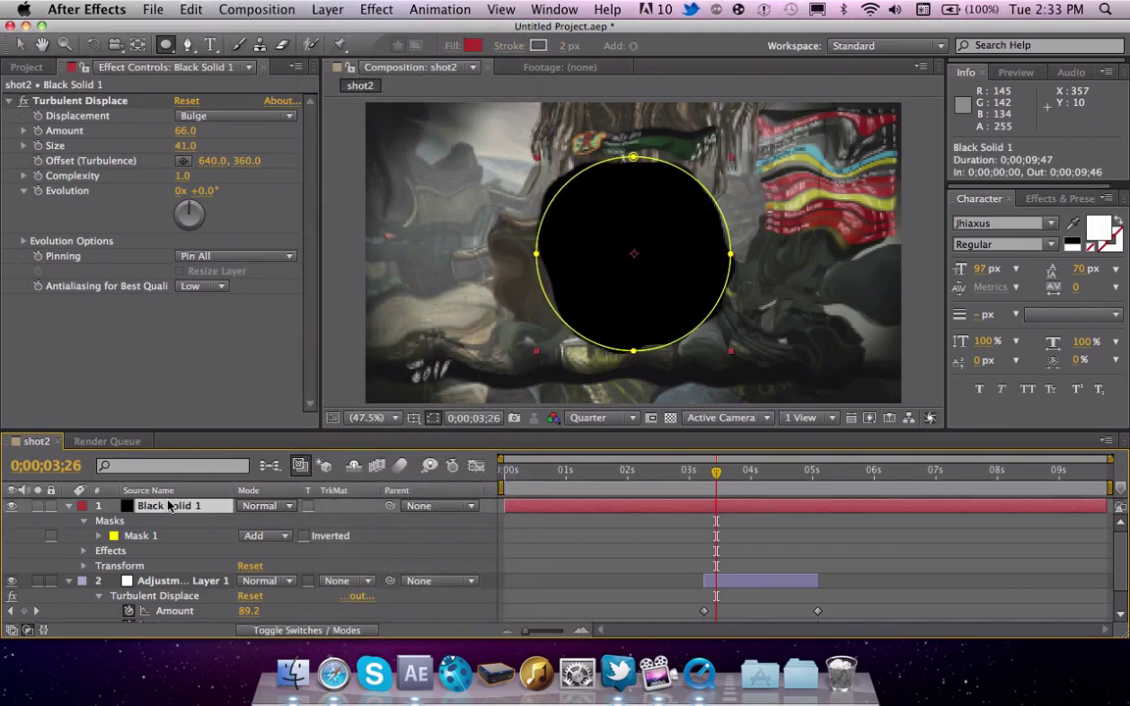
{"action": "left_click", "coordinate": [327, 9]}
{"action": "left_click", "coordinate": [324, 569]}
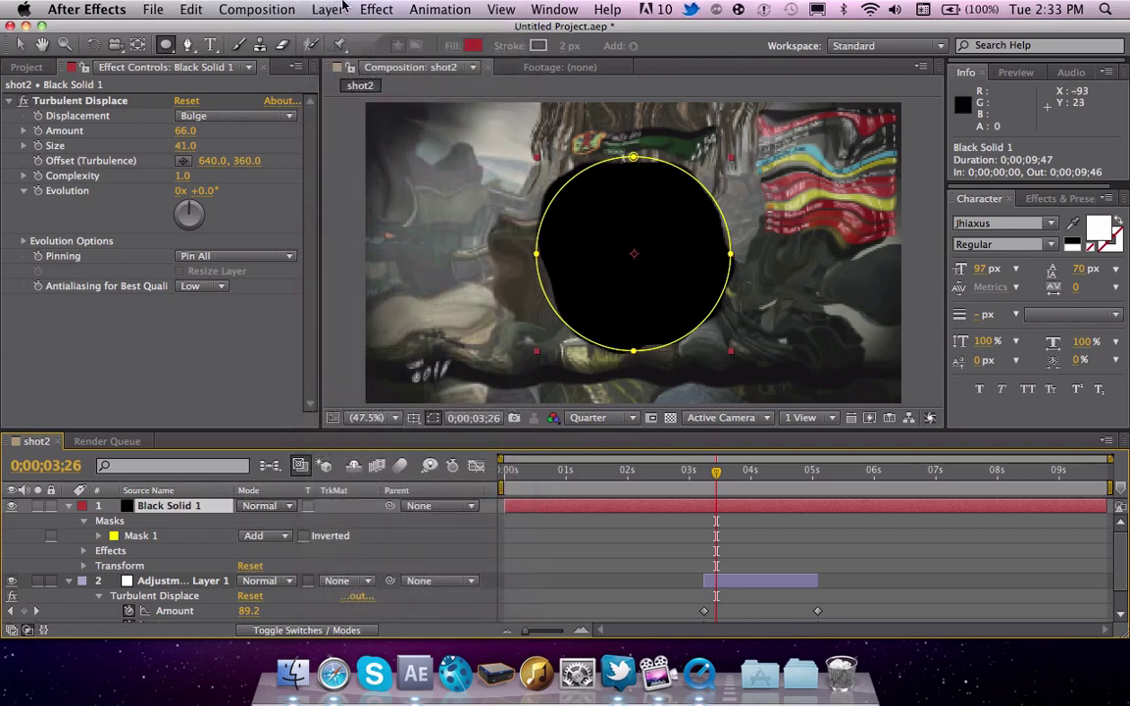
{"action": "left_click", "coordinate": [318, 9]}
{"action": "left_click", "coordinate": [397, 579]}
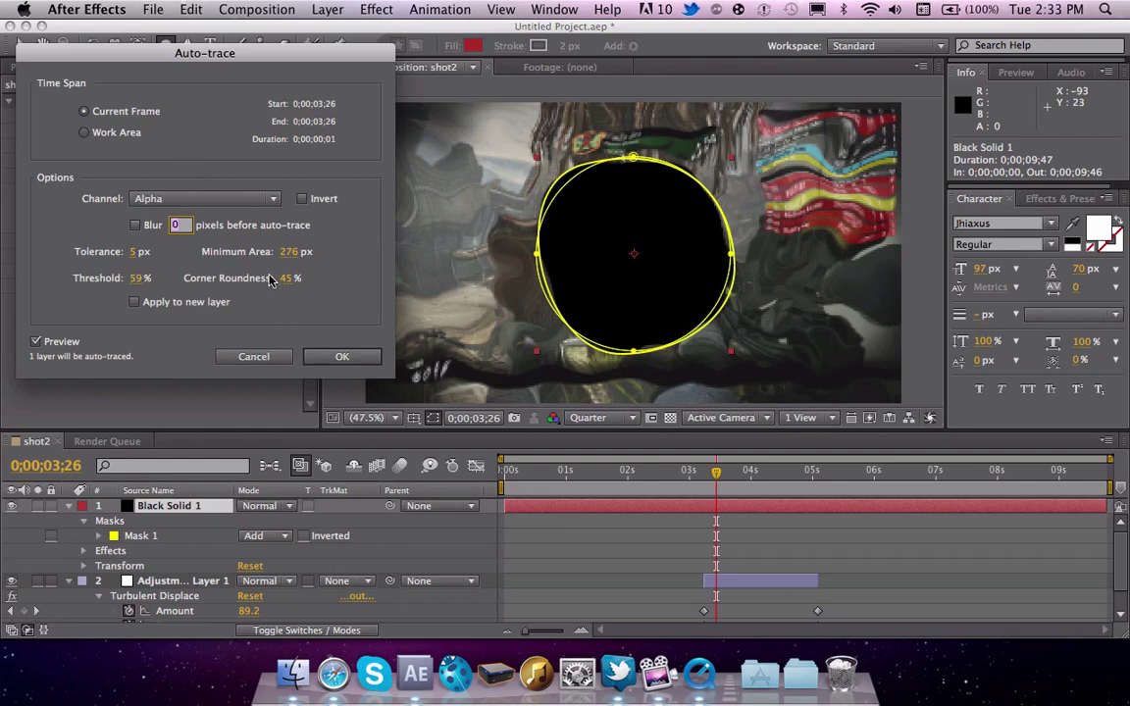
Create Mask 2 from the auto-trace and paste it onto Adjustment Layer 1
{"action": "left_click", "coordinate": [370, 363]}
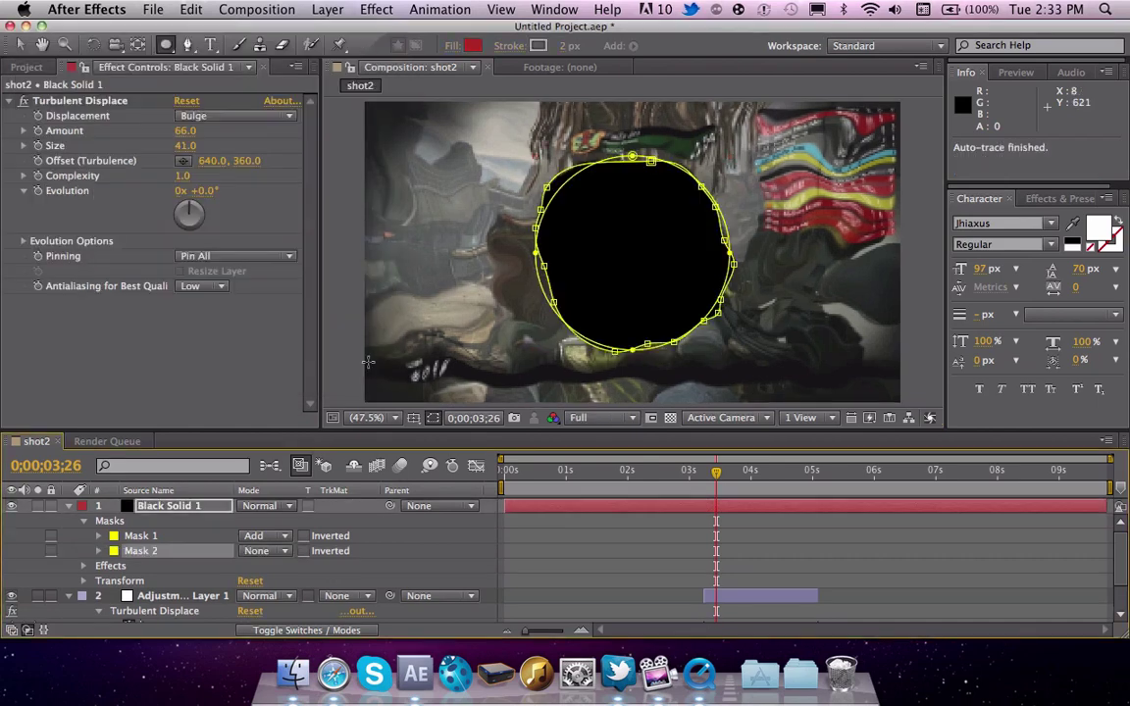
{"action": "left_click", "coordinate": [150, 551]}
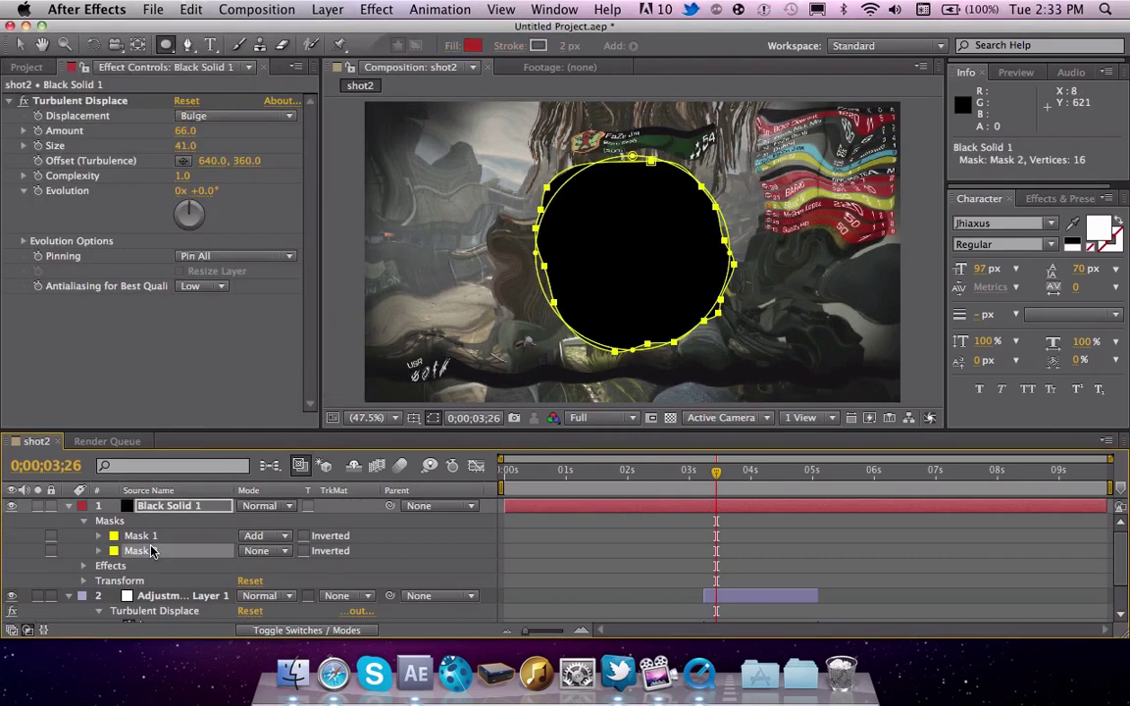
{"action": "left_click", "coordinate": [165, 599]}
{"action": "key", "text": "super+v"}
Delete Black Solid 1 and show the adjustment layer's Mask 2 with its mode choices
{"action": "left_click", "coordinate": [182, 510]}
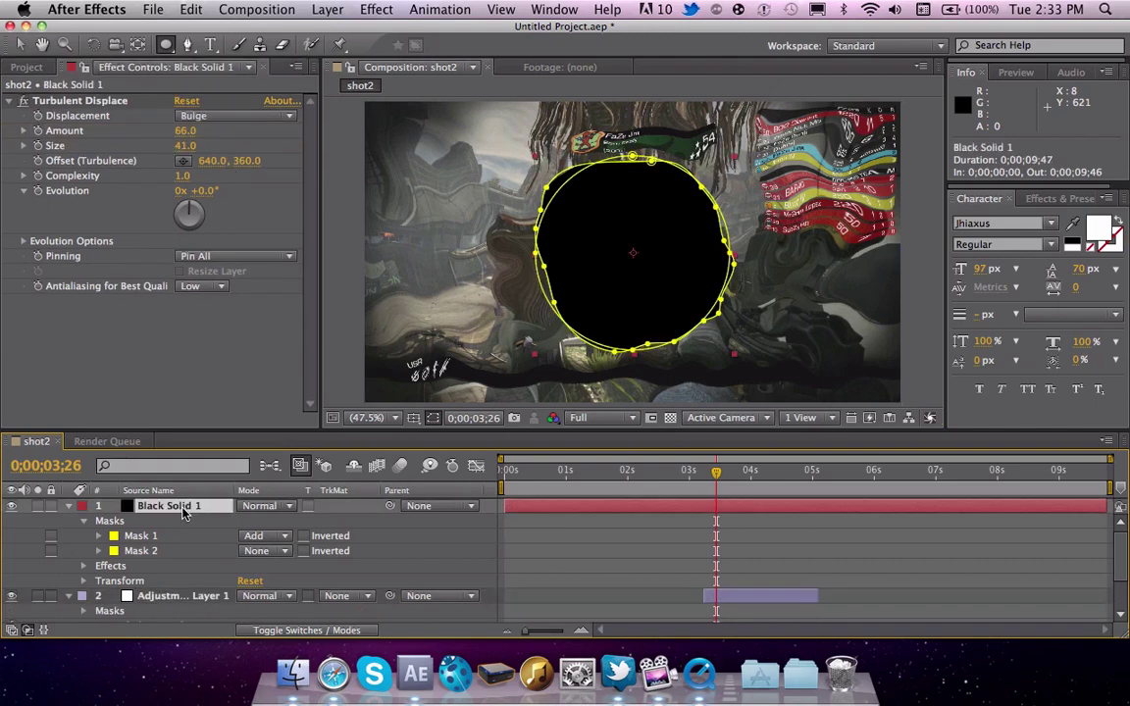
{"action": "key", "text": "Delete"}
{"action": "left_click", "coordinate": [189, 511]}
{"action": "key", "text": "m"}
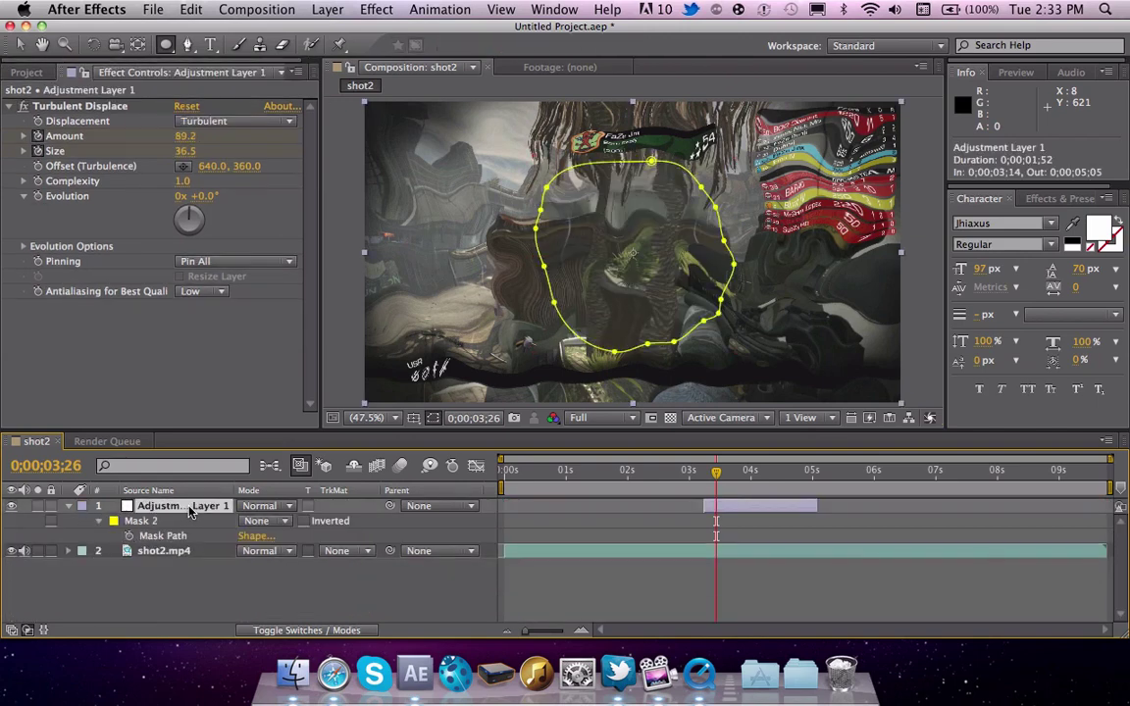
{"action": "left_click", "coordinate": [264, 523]}
Set Mask 2 to Add, jump to the 3;14 keyframe, and expand all Mask 2 properties
{"action": "left_click", "coordinate": [263, 544]}
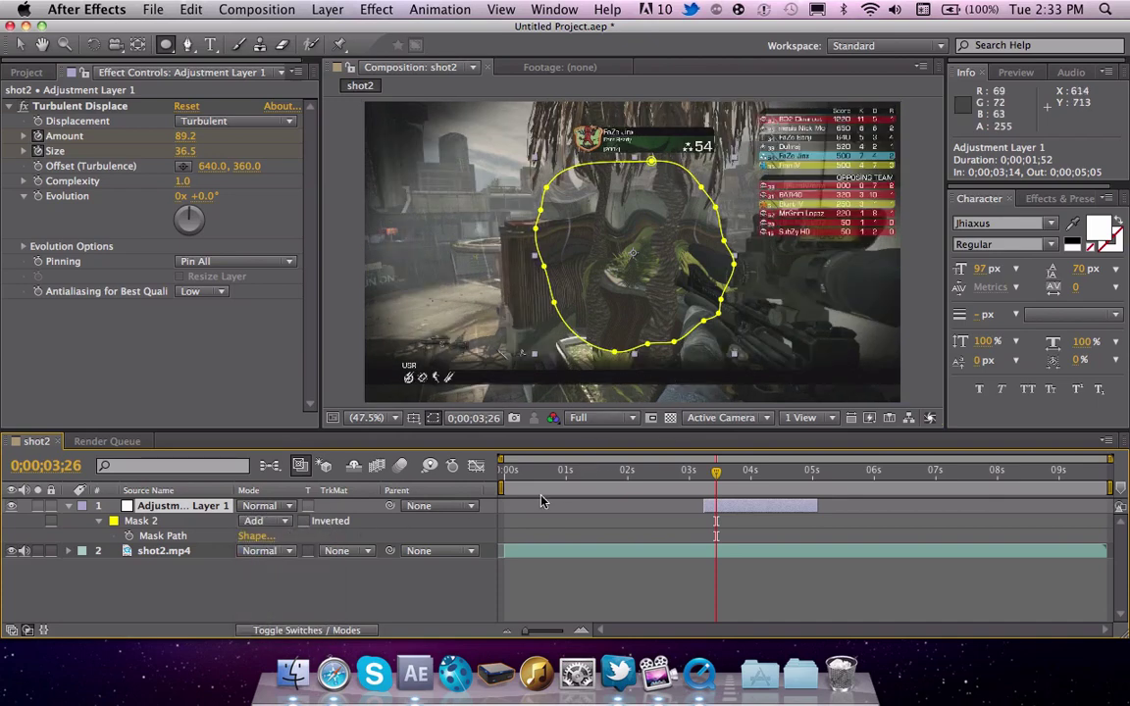
{"action": "key", "text": "u"}
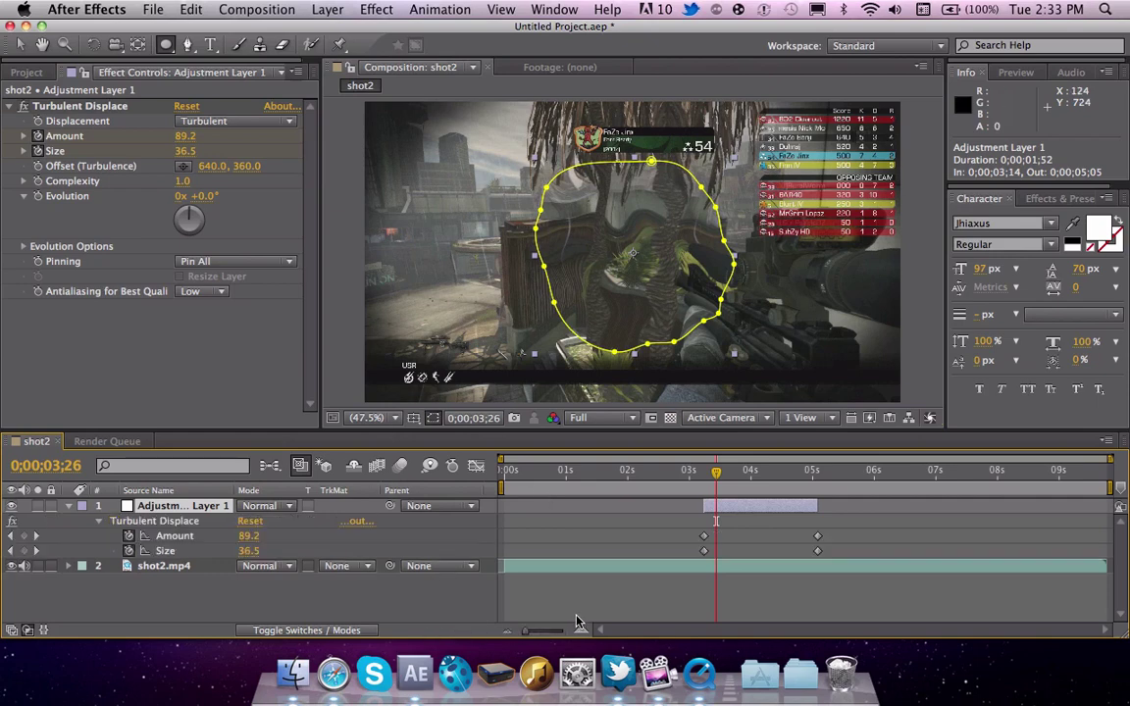
{"action": "key", "text": "j"}
{"action": "key", "text": "m"}
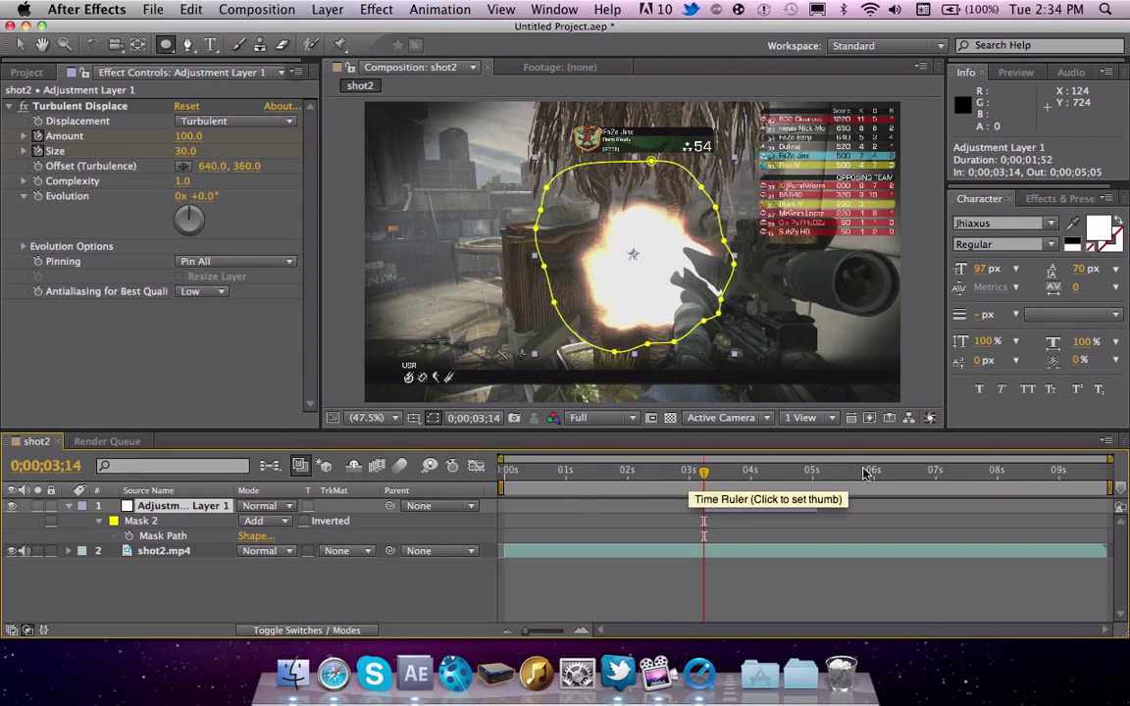
{"action": "left_click", "coordinate": [102, 522]}
{"action": "left_click", "coordinate": [102, 523]}
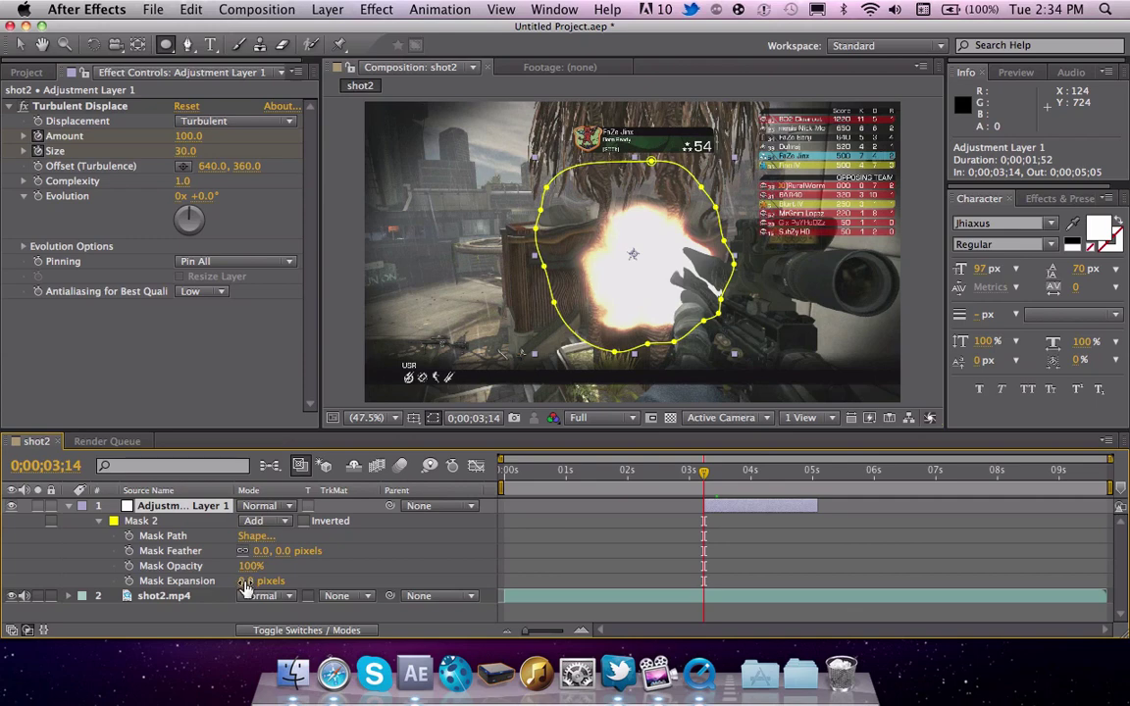
Shrink Mask 2 with a -82 px expansion and give it a 24 px feather
{"action": "left_click_drag", "start_coordinate": [245, 585], "coordinate": [192, 600]}
{"action": "key", "text": "f"}
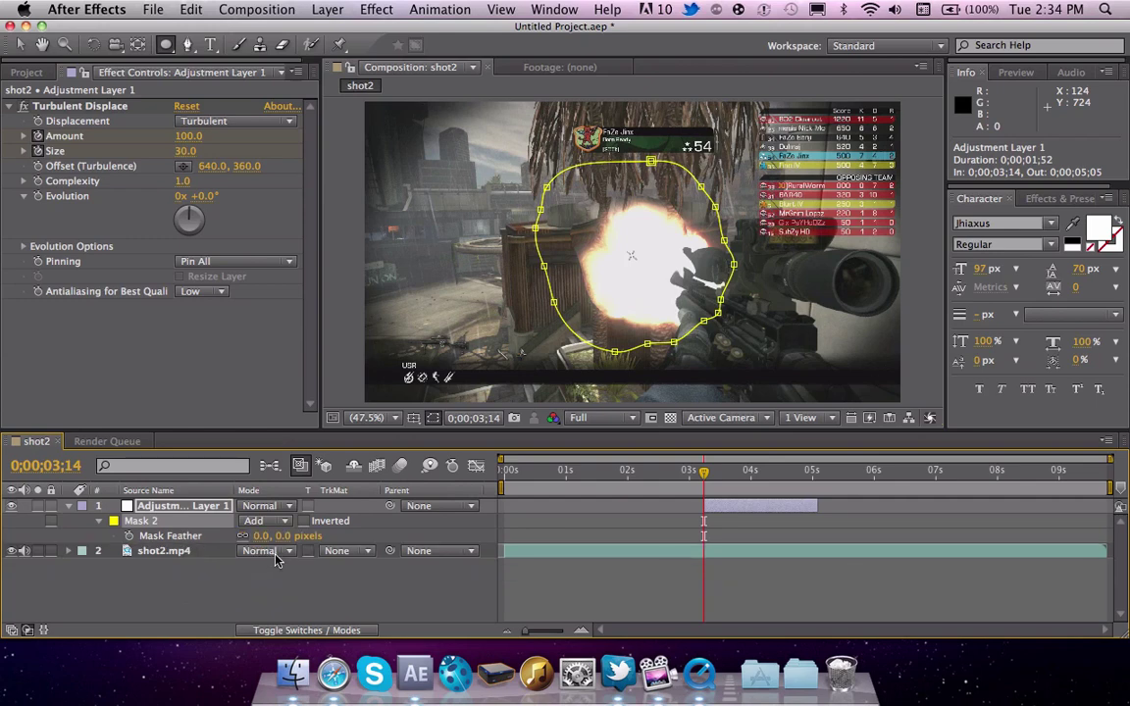
{"action": "left_click_drag", "start_coordinate": [259, 537], "coordinate": [295, 537]}
{"action": "double_click", "coordinate": [99, 523]}
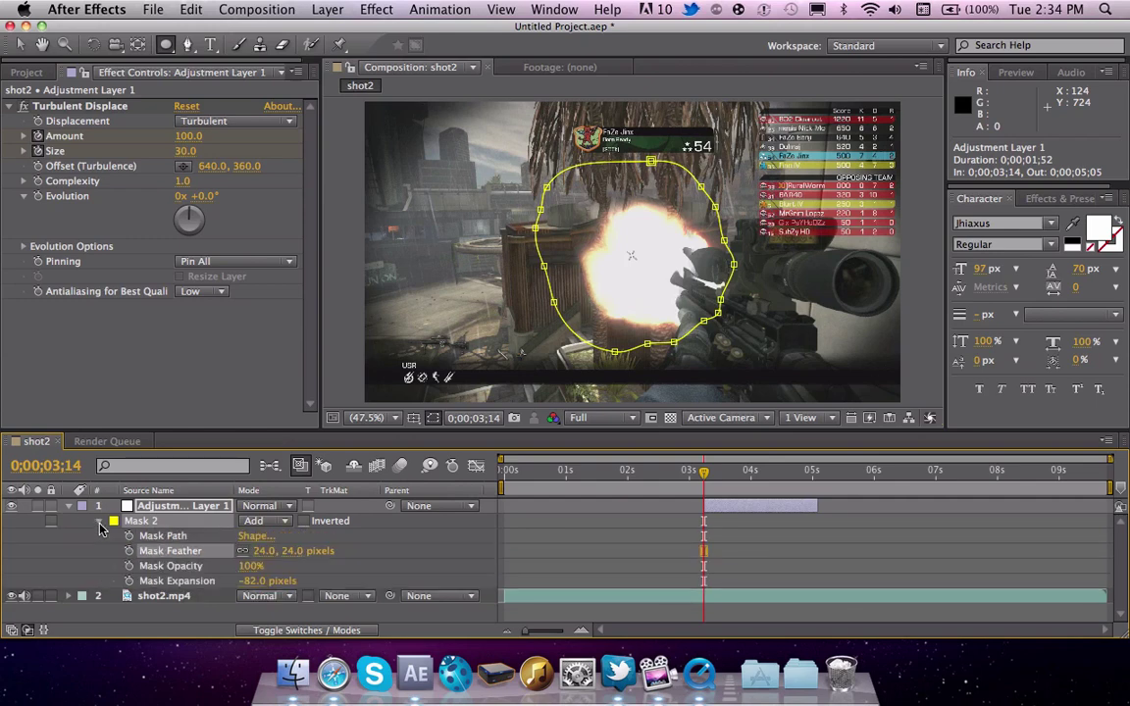
At 0;00;05;05, expand Mask 2 to 461 px and set displacement Amount to 0
{"action": "left_click", "coordinate": [817, 472]}
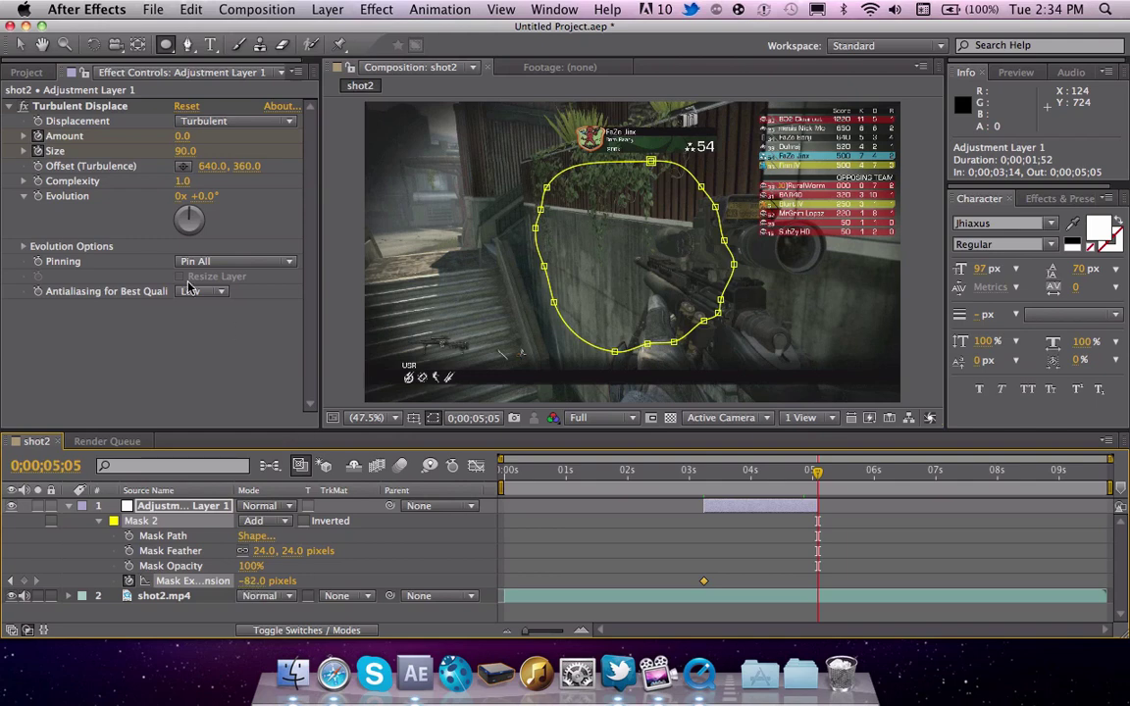
{"action": "left_click_drag", "start_coordinate": [182, 137], "coordinate": [209, 137]}
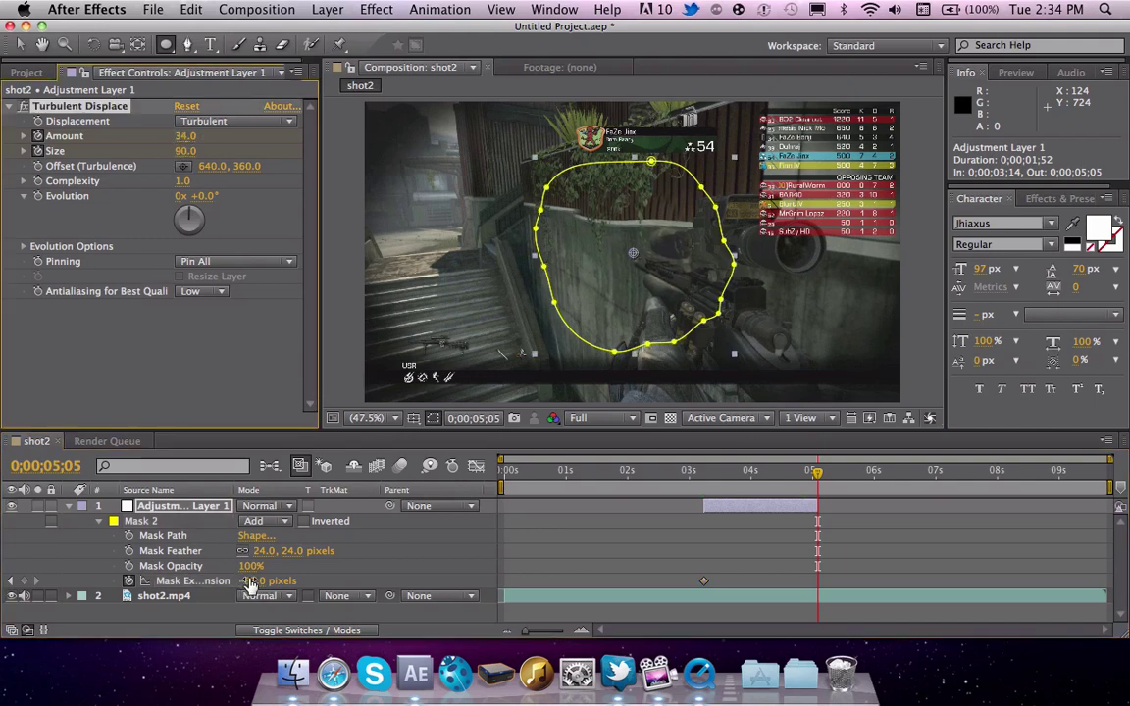
{"action": "left_click_drag", "start_coordinate": [253, 581], "coordinate": [711, 561]}
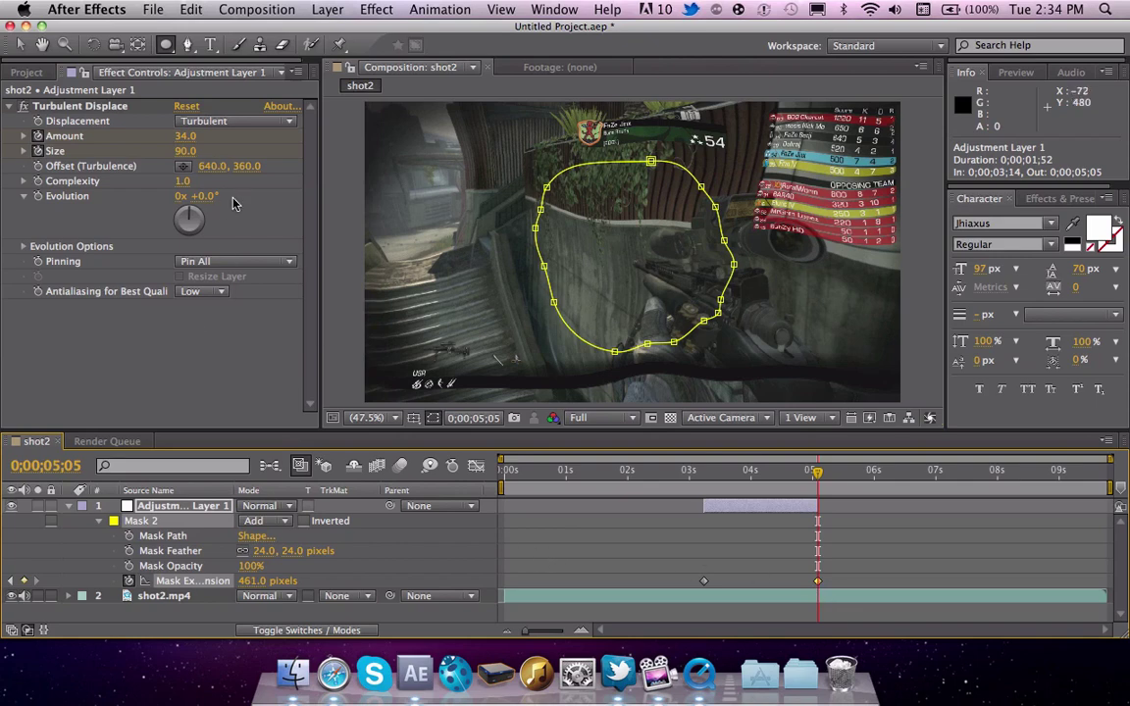
{"action": "left_click", "coordinate": [194, 140]}
{"action": "type", "text": "0"}
{"action": "key", "text": "Return"}
Apply Easy Ease In to the end keyframes at 5;05
{"action": "key", "text": "u"}
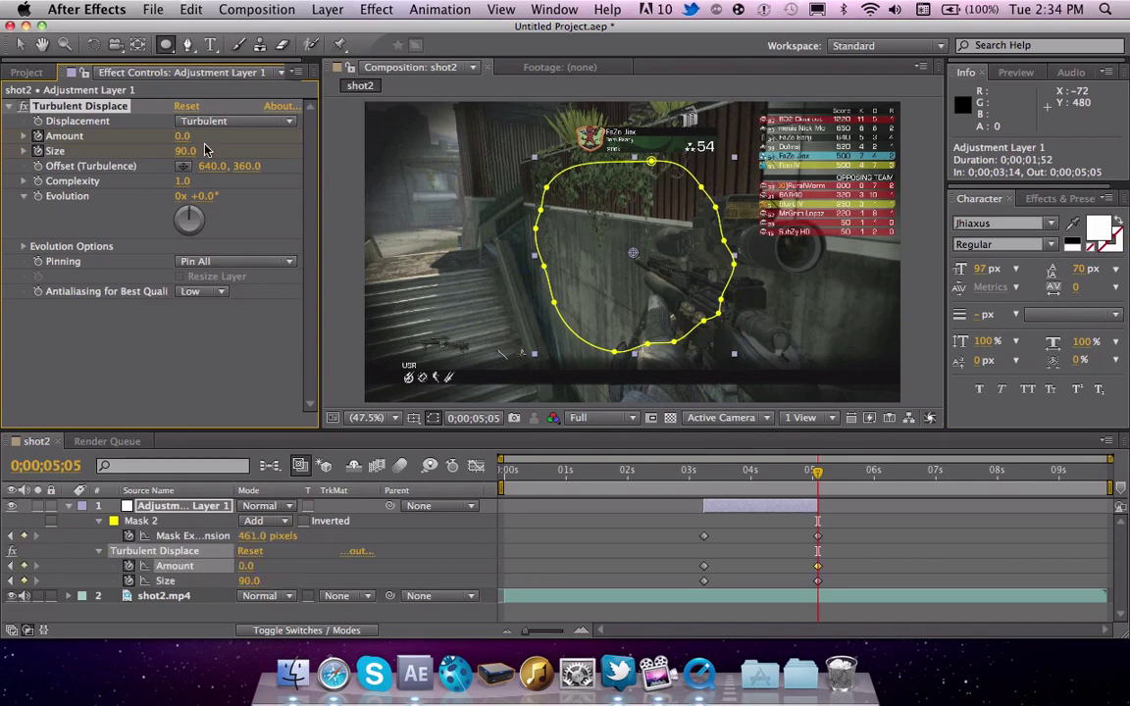
{"action": "left_click_drag", "start_coordinate": [791, 530], "coordinate": [844, 583]}
{"action": "right_click", "coordinate": [817, 586]}
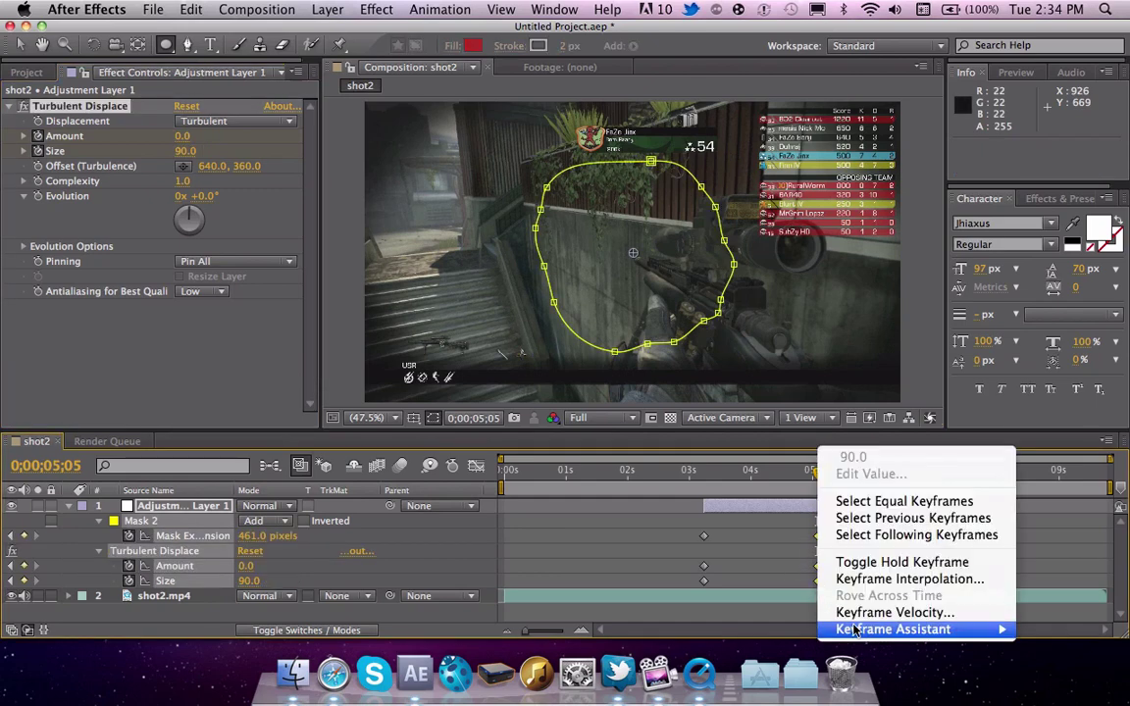
{"action": "mouse_move", "coordinate": [916, 628]}
{"action": "left_click", "coordinate": [628, 545]}
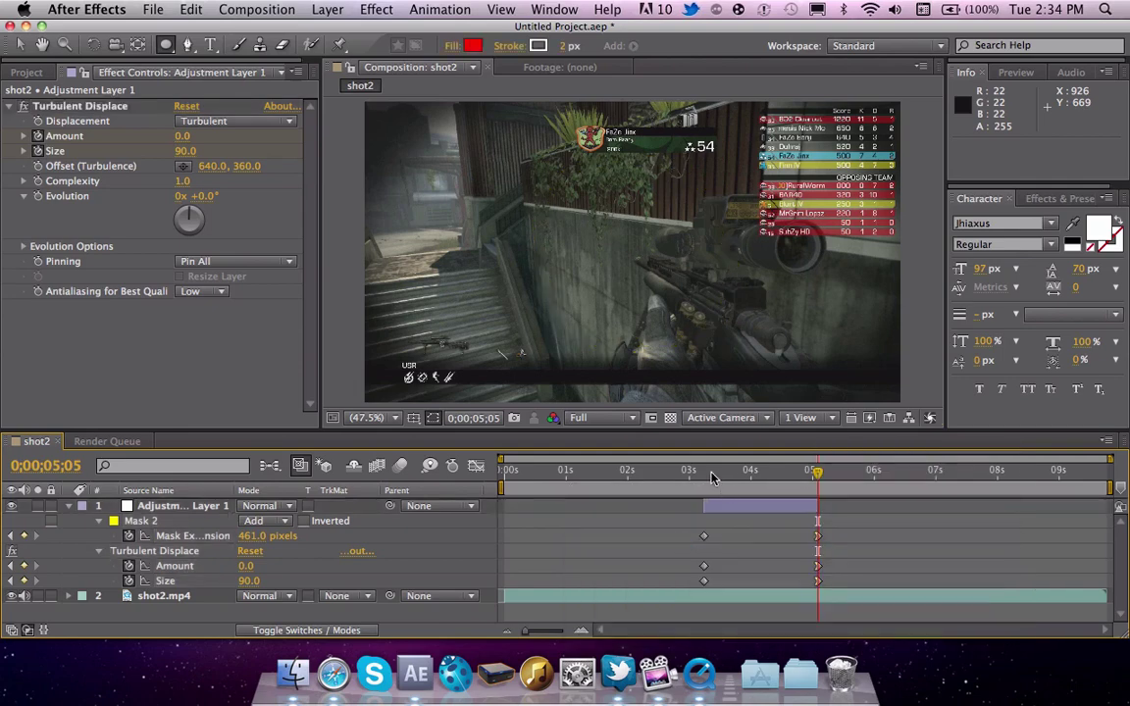
Set the preview to quarter resolution and move back to view the shockwave
{"action": "left_click", "coordinate": [628, 419]}
{"action": "left_click", "coordinate": [594, 512]}
{"action": "left_click_drag", "start_coordinate": [675, 493], "coordinate": [703, 482]}
Add CC Radial Blur to the adjustment layer: Straight Zoom, Amount 15 at 3;14
{"action": "left_click", "coordinate": [157, 528]}
{"action": "left_click", "coordinate": [377, 9]}
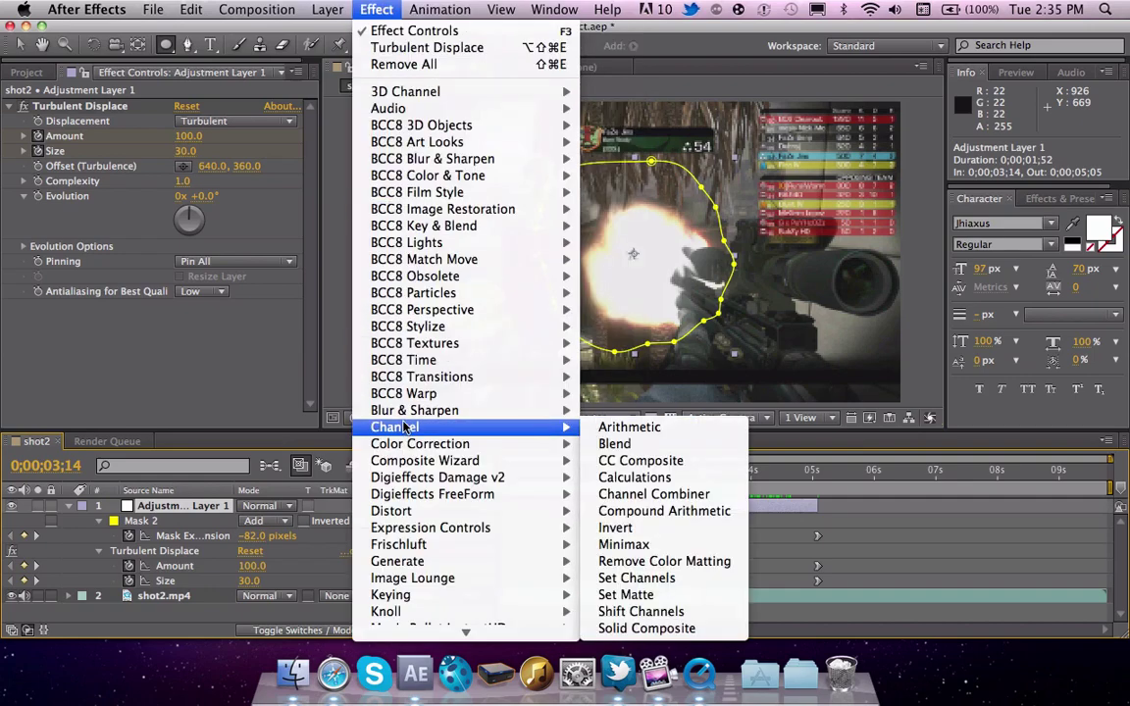
{"action": "mouse_move", "coordinate": [461, 410]}
{"action": "left_click", "coordinate": [685, 416]}
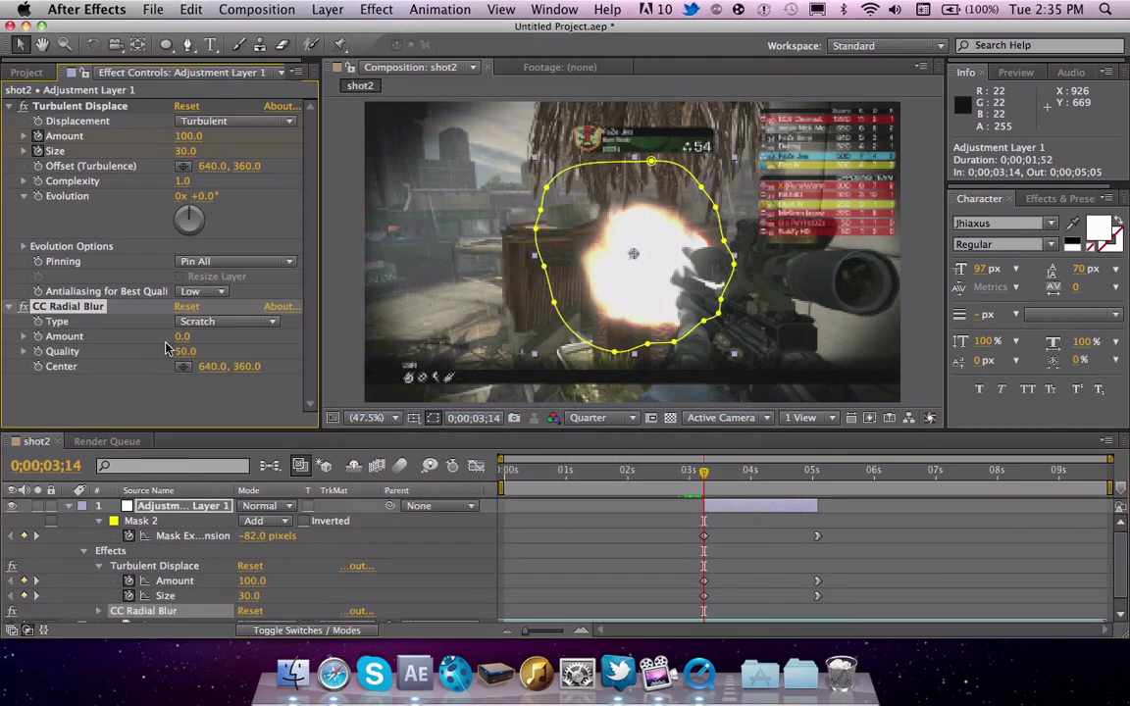
{"action": "left_click", "coordinate": [201, 321]}
{"action": "left_click", "coordinate": [195, 340]}
{"action": "left_click", "coordinate": [185, 337]}
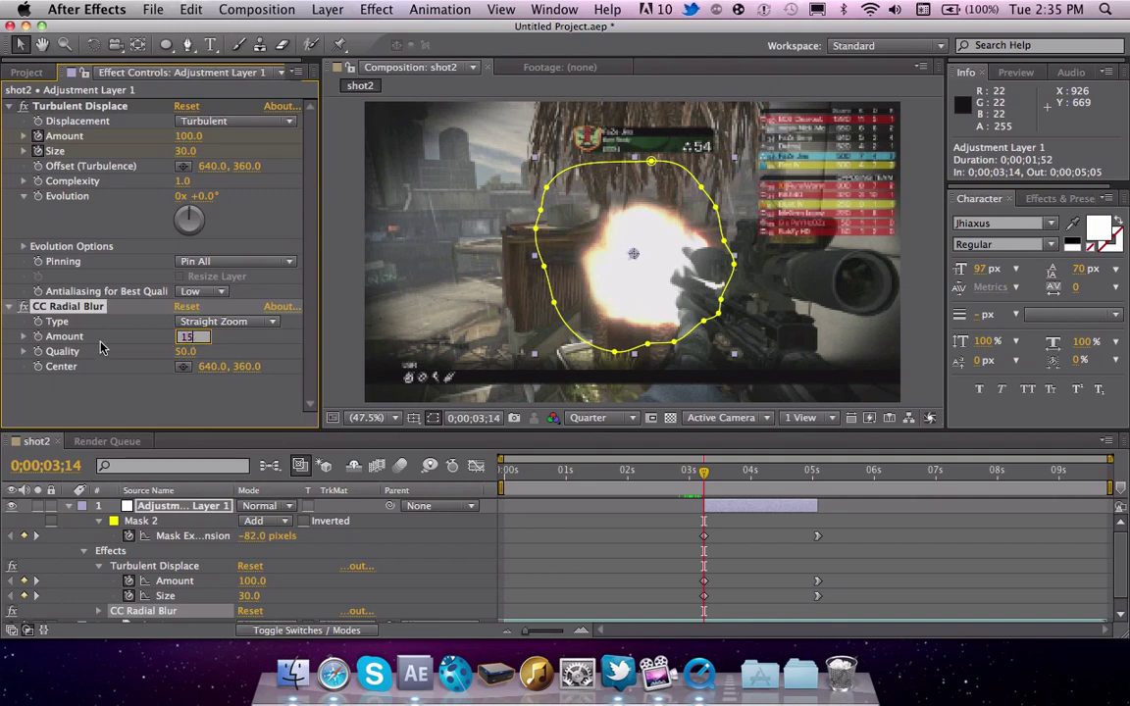
{"action": "left_click", "coordinate": [32, 337]}
{"action": "left_click", "coordinate": [27, 340]}
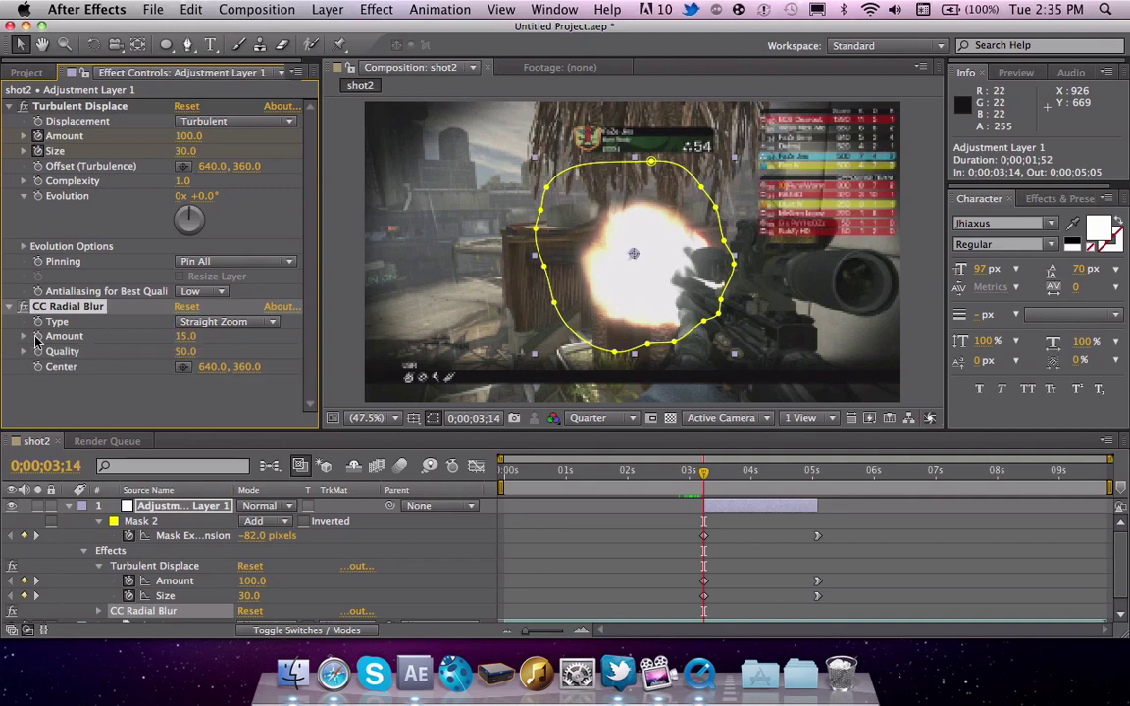
Keyframe the radial blur Amount to 0 at 0;00;05;05, then scrub back to preview
{"action": "left_click", "coordinate": [808, 472]}
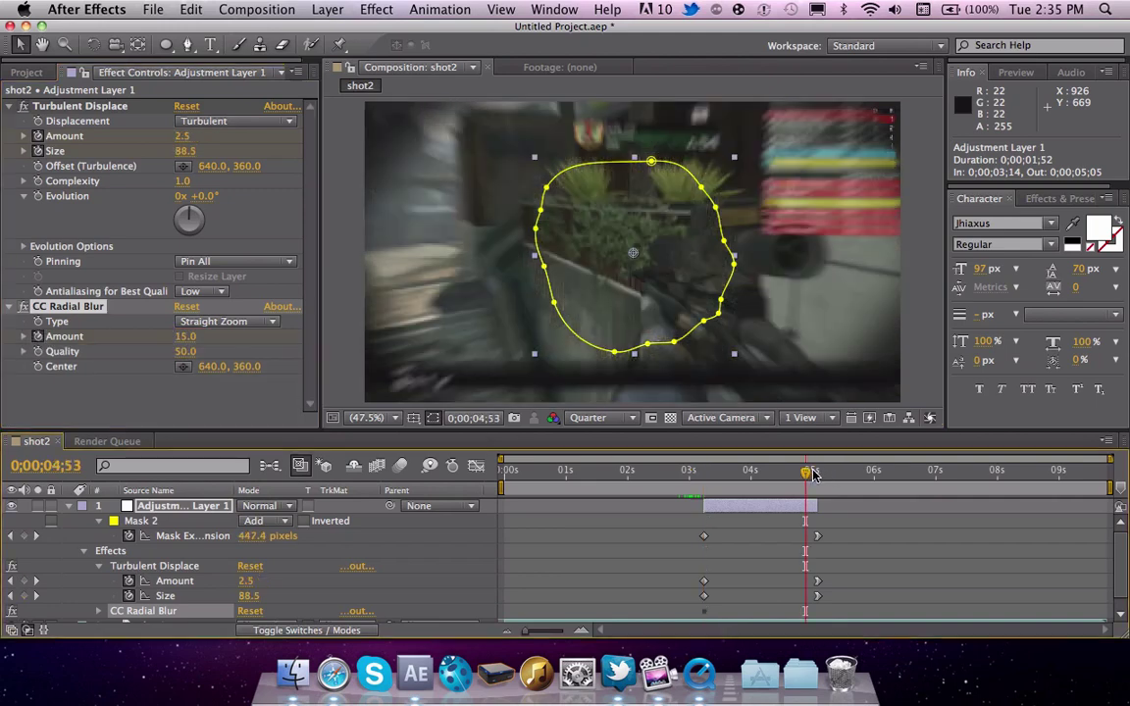
{"action": "left_click_drag", "start_coordinate": [808, 472], "coordinate": [817, 473]}
{"action": "left_click", "coordinate": [193, 337]}
{"action": "type", "text": "0"}
{"action": "key", "text": "Return"}
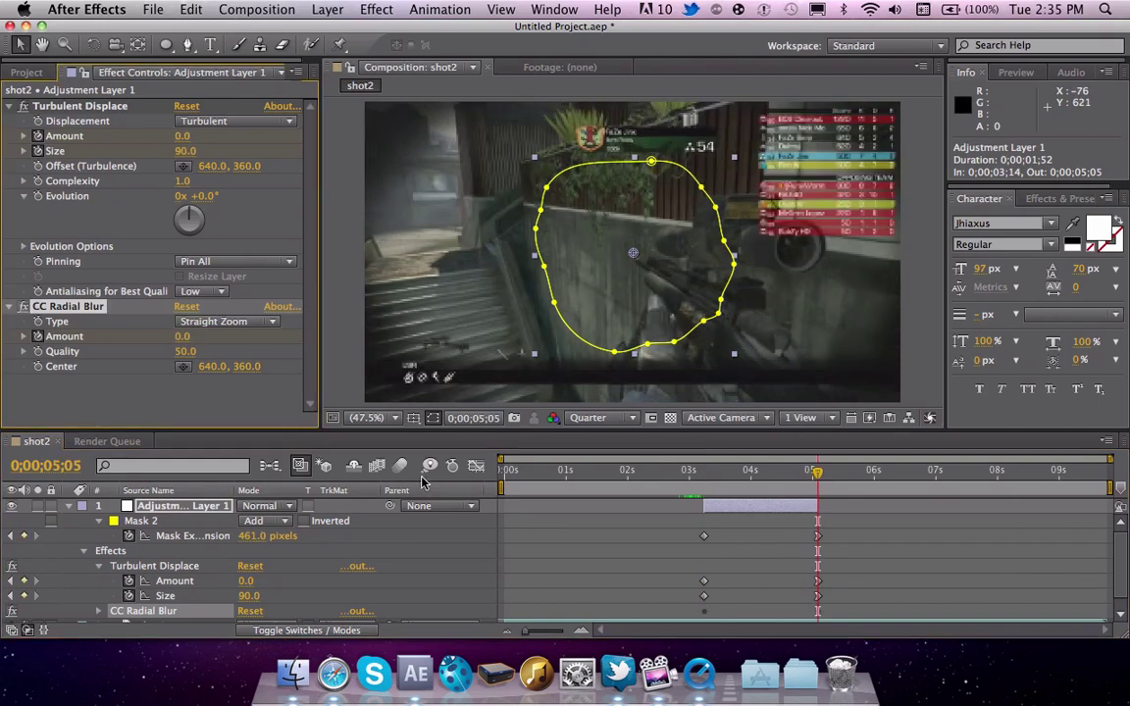
{"action": "left_click_drag", "start_coordinate": [775, 472], "coordinate": [715, 475]}
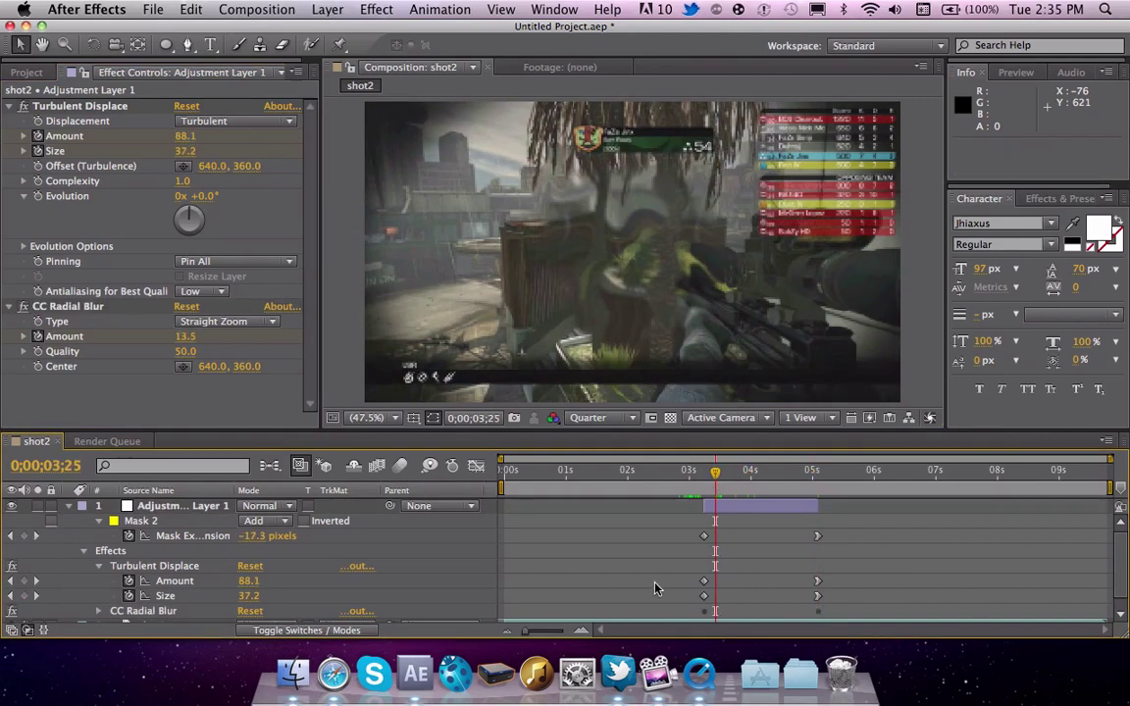
Duplicate the adjustment layer and delete both effects from the copy
{"action": "left_click", "coordinate": [208, 506]}
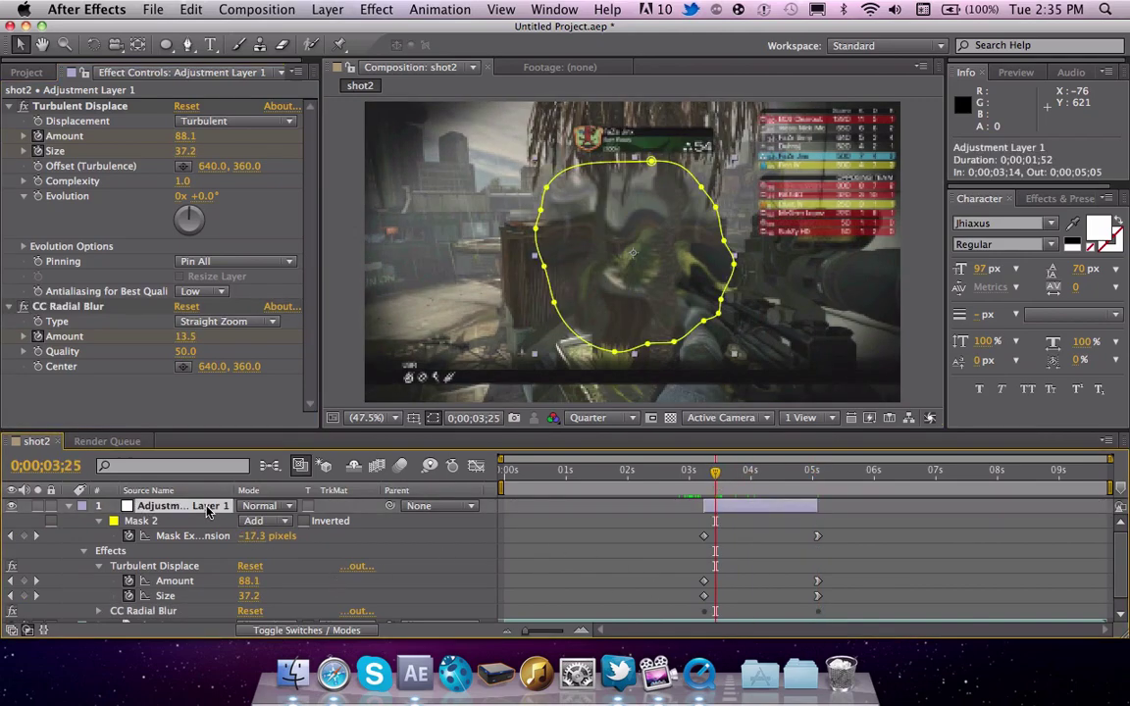
{"action": "key", "text": "super+d"}
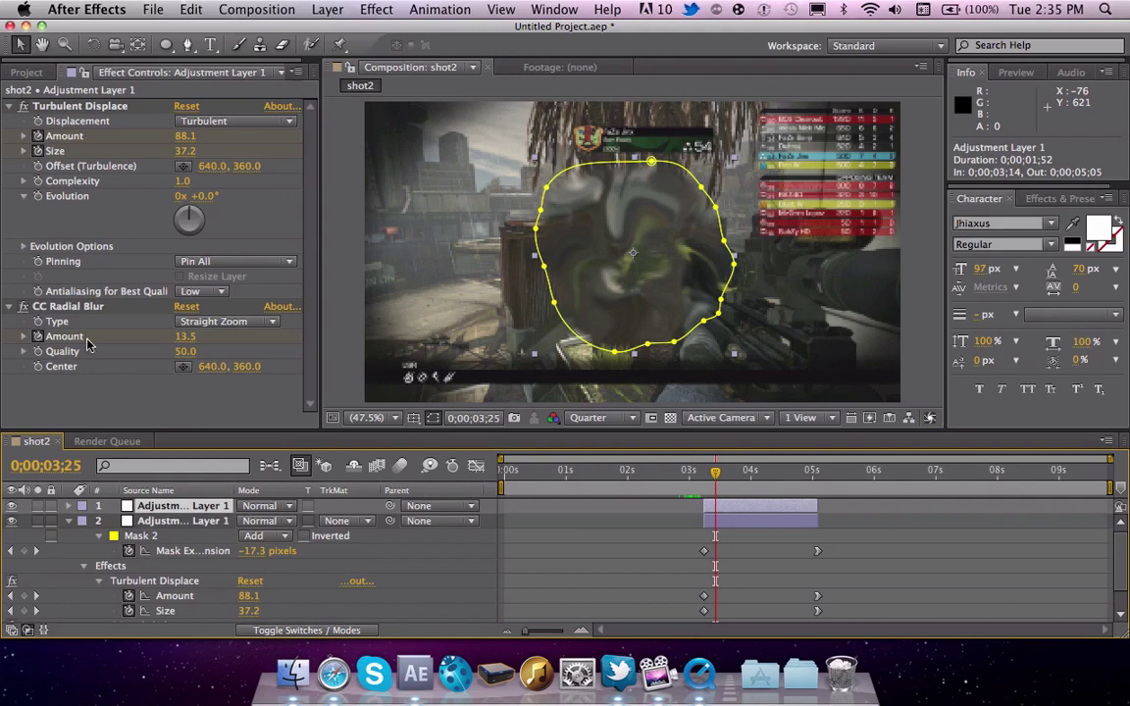
{"action": "left_click", "coordinate": [98, 107]}
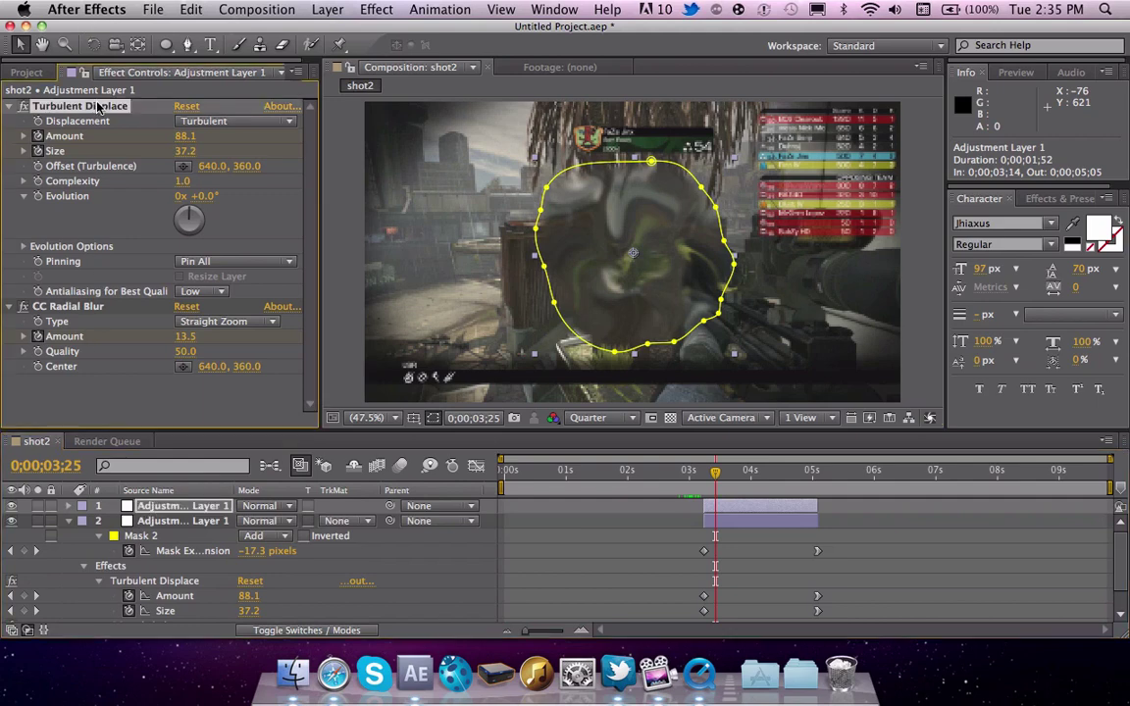
{"action": "key", "text": "super+a"}
{"action": "key", "text": "Delete"}
Duplicate Mask 2 into Mask 3 and set Mask 3 to Subtract
{"action": "key", "text": "m"}
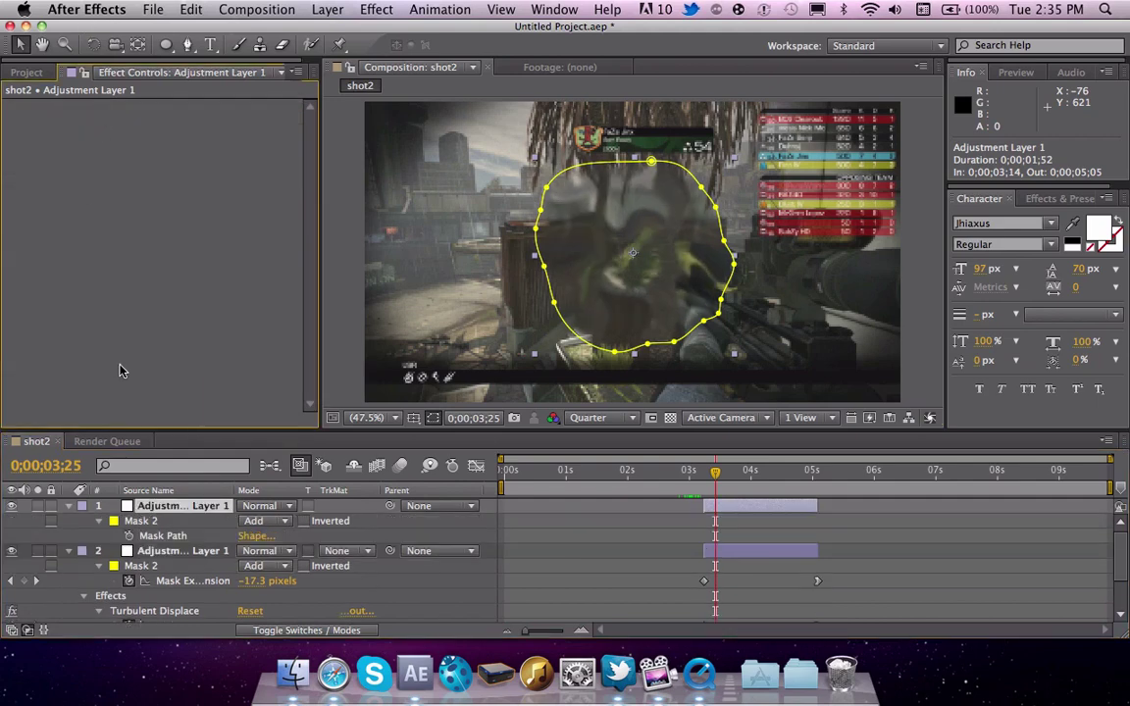
{"action": "left_click", "coordinate": [187, 531]}
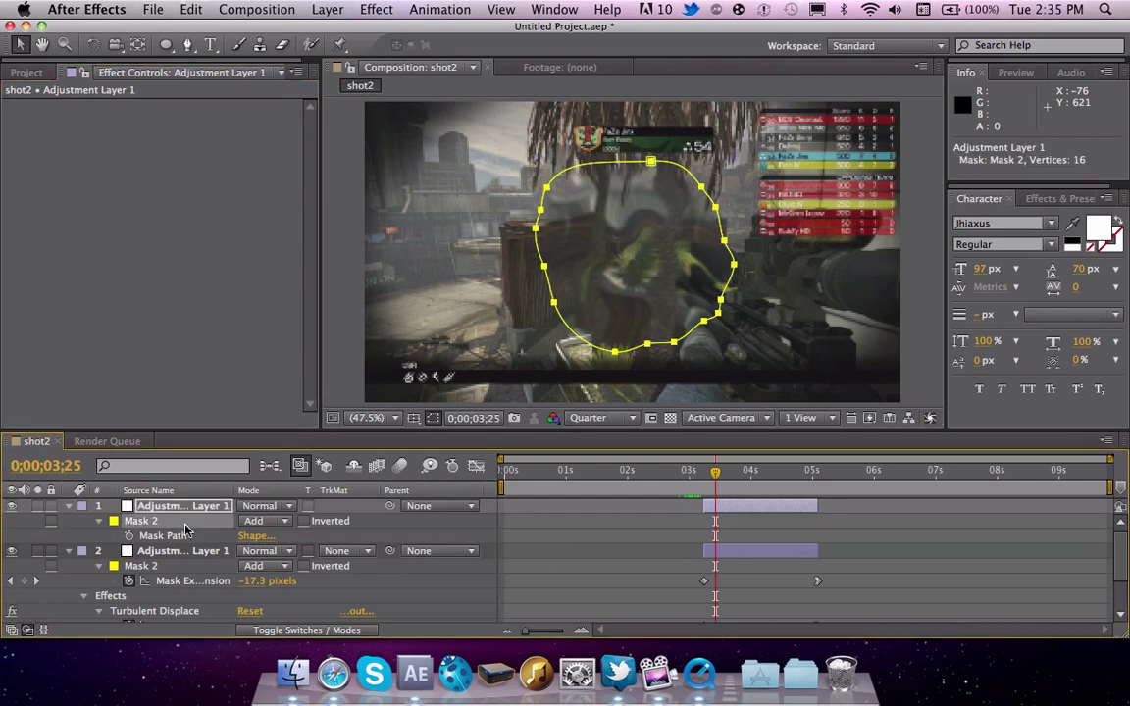
{"action": "key", "text": "super+d"}
{"action": "left_click", "coordinate": [252, 568]}
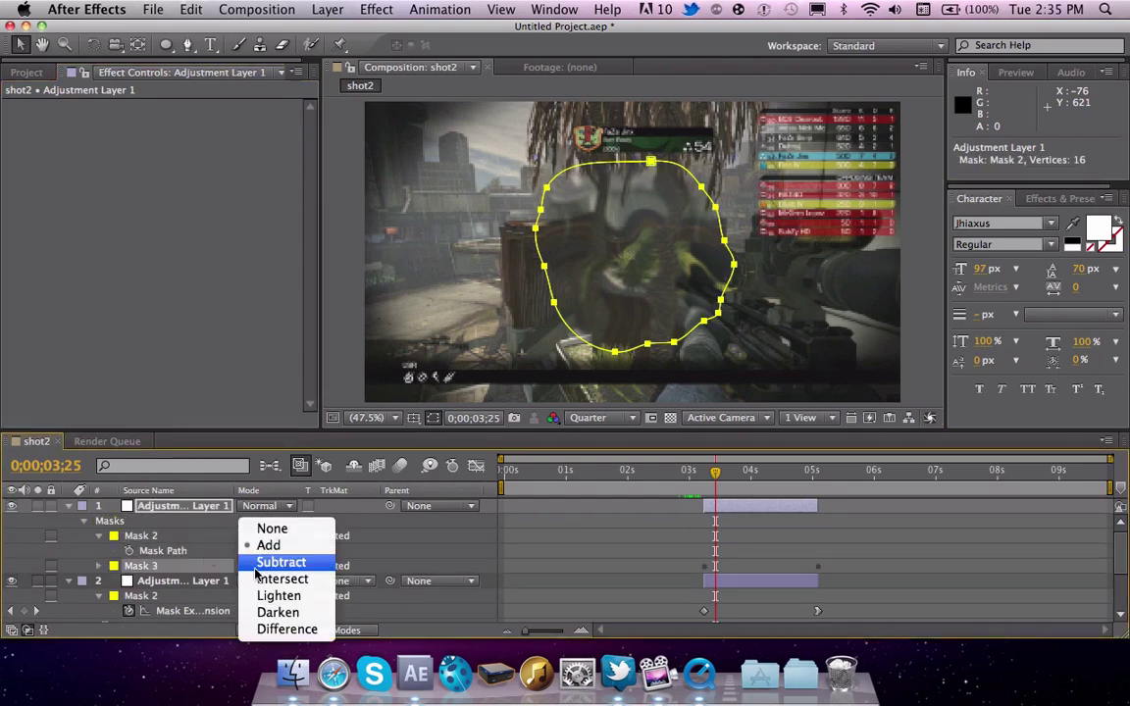
{"action": "left_click", "coordinate": [260, 568]}
{"action": "key", "text": "u"}
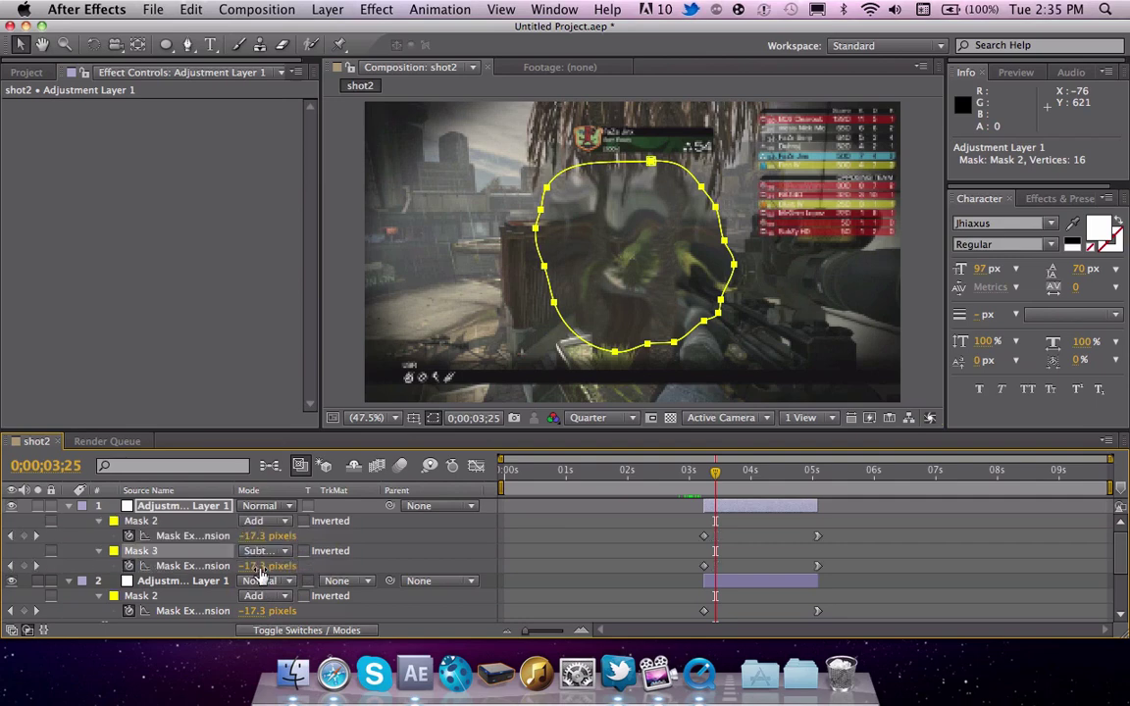
Select Mask 3's expansion keyframes, ending on the one at 0;00;05;05
{"action": "left_click_drag", "start_coordinate": [685, 559], "coordinate": [824, 572]}
{"action": "left_click", "coordinate": [818, 567]}
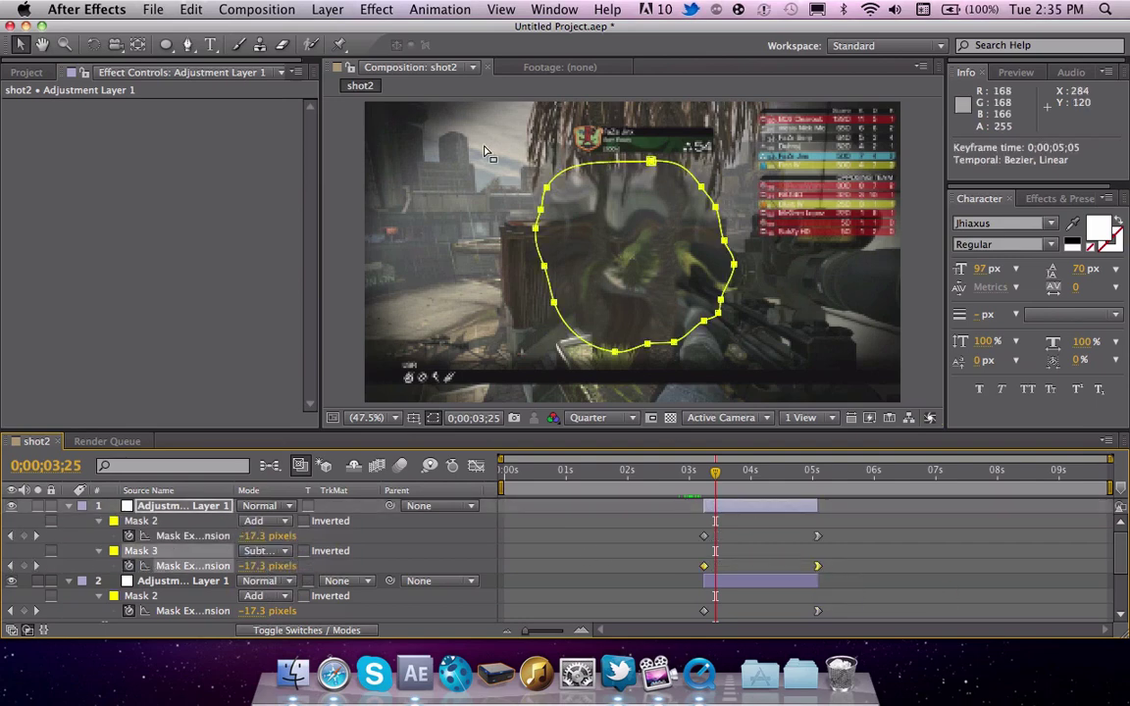
{"action": "left_click", "coordinate": [377, 9]}
Apply Glow to the ring layer with Threshold 47.1%
{"action": "scroll", "coordinate": [471, 515], "scroll_direction": "down", "scroll_amount": 8}
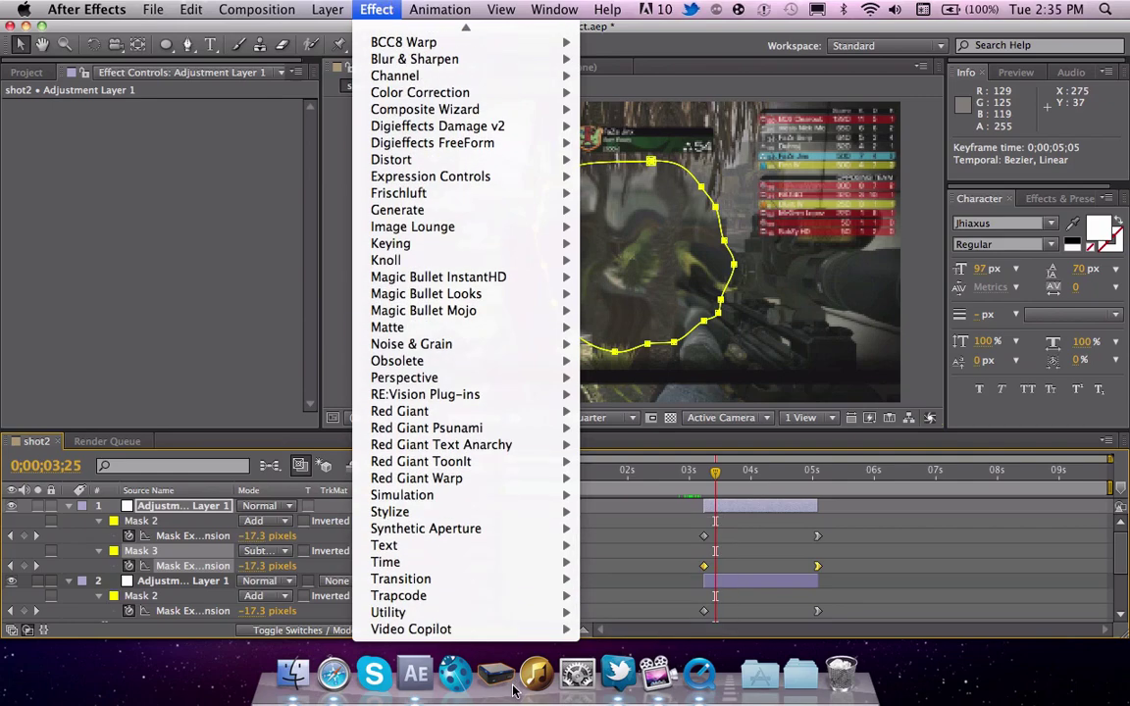
{"action": "mouse_move", "coordinate": [465, 515]}
{"action": "left_click", "coordinate": [613, 495]}
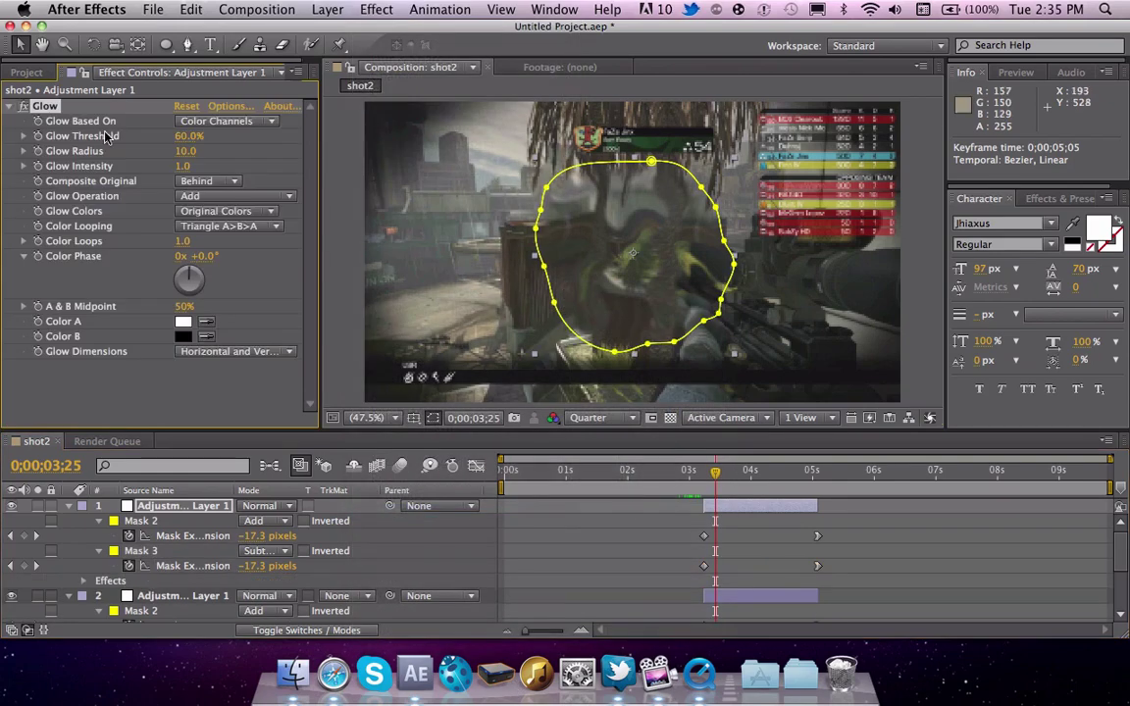
{"action": "left_click_drag", "start_coordinate": [182, 145], "coordinate": [162, 138]}
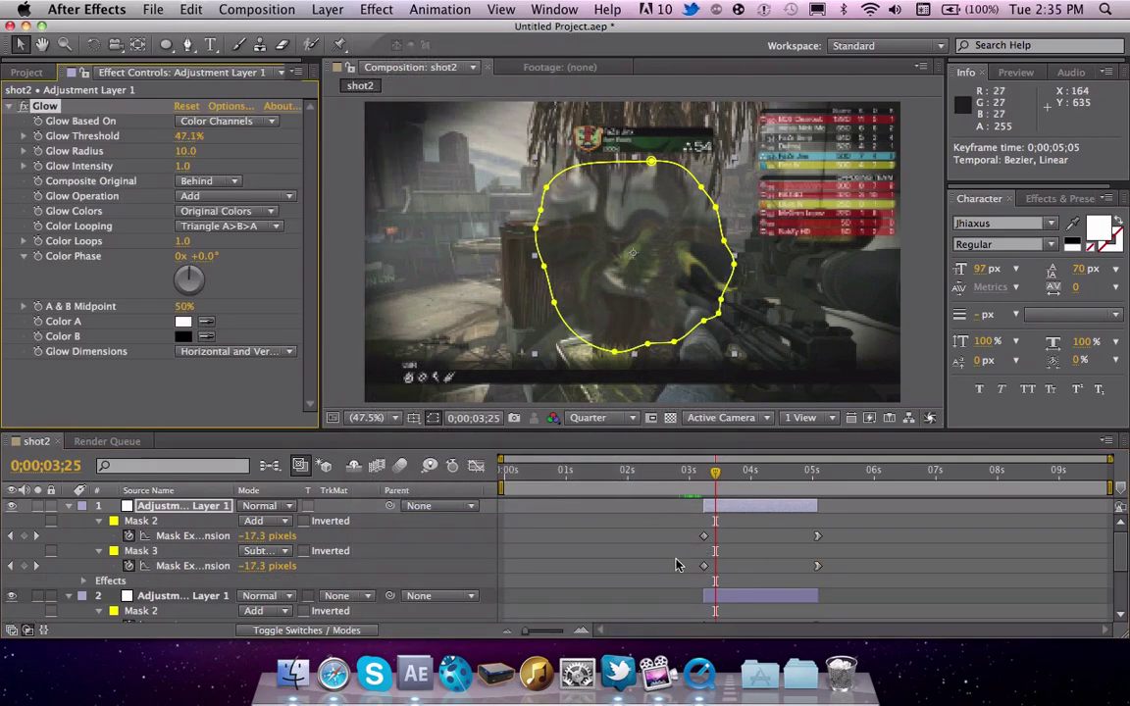
Delay Mask 3's expansion keyframe and feather the masks 12 and 45 px
{"action": "left_click_drag", "start_coordinate": [676, 560], "coordinate": [804, 575]}
{"action": "left_click_drag", "start_coordinate": [700, 566], "coordinate": [827, 569]}
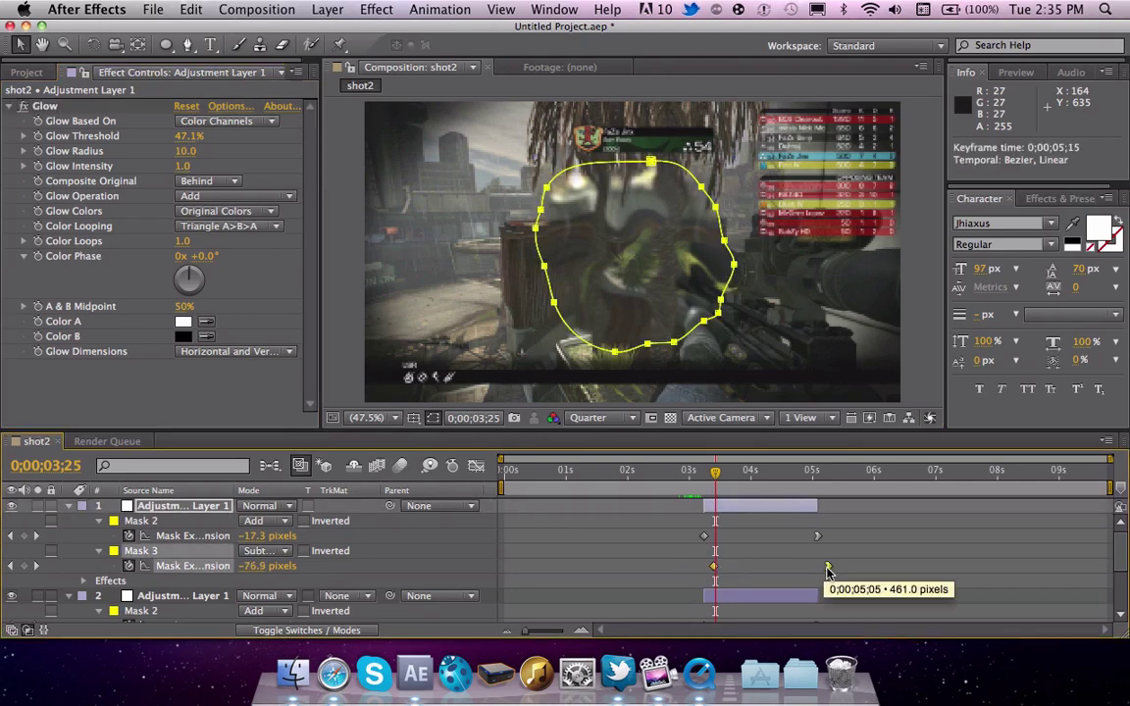
{"action": "left_click_drag", "start_coordinate": [715, 472], "coordinate": [755, 487]}
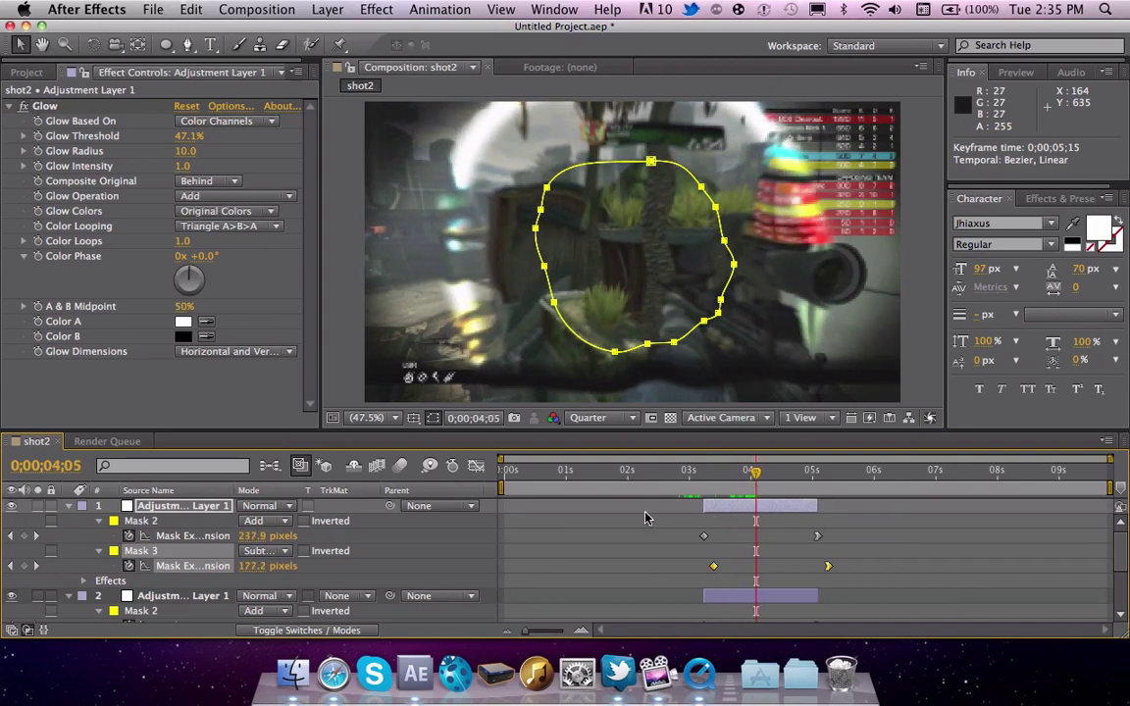
{"action": "key", "text": "f"}
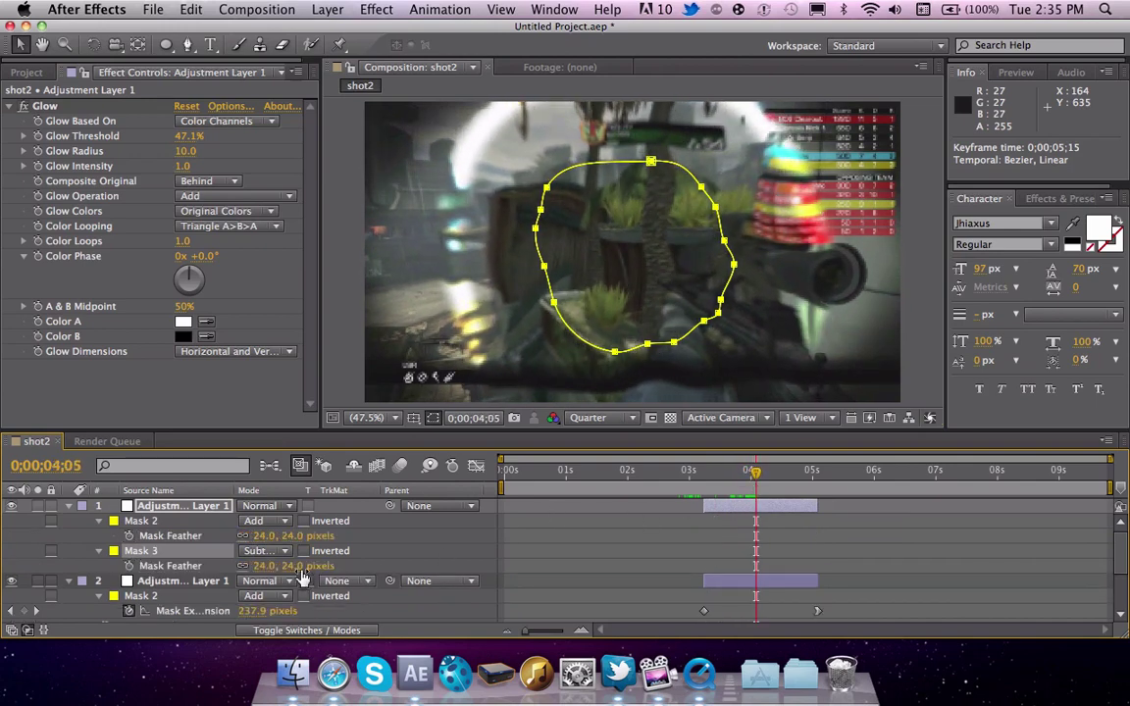
{"action": "left_click_drag", "start_coordinate": [298, 567], "coordinate": [280, 536]}
{"action": "left_click", "coordinate": [581, 512]}
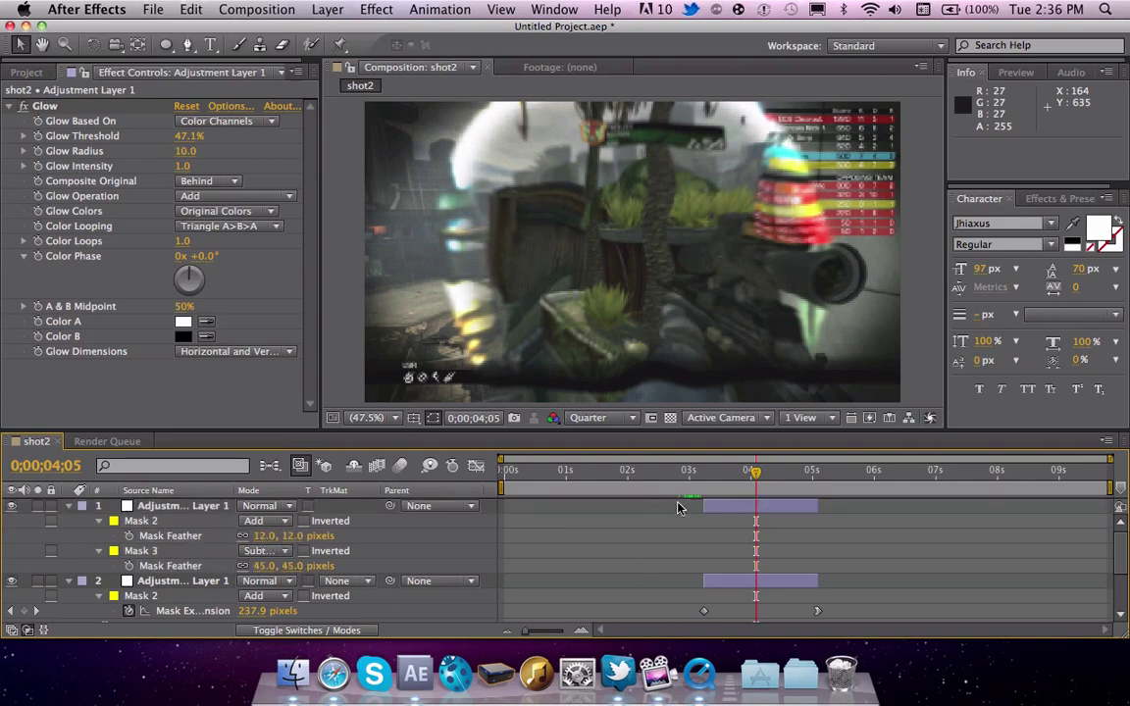
{"action": "left_click_drag", "start_coordinate": [753, 475], "coordinate": [783, 478]}
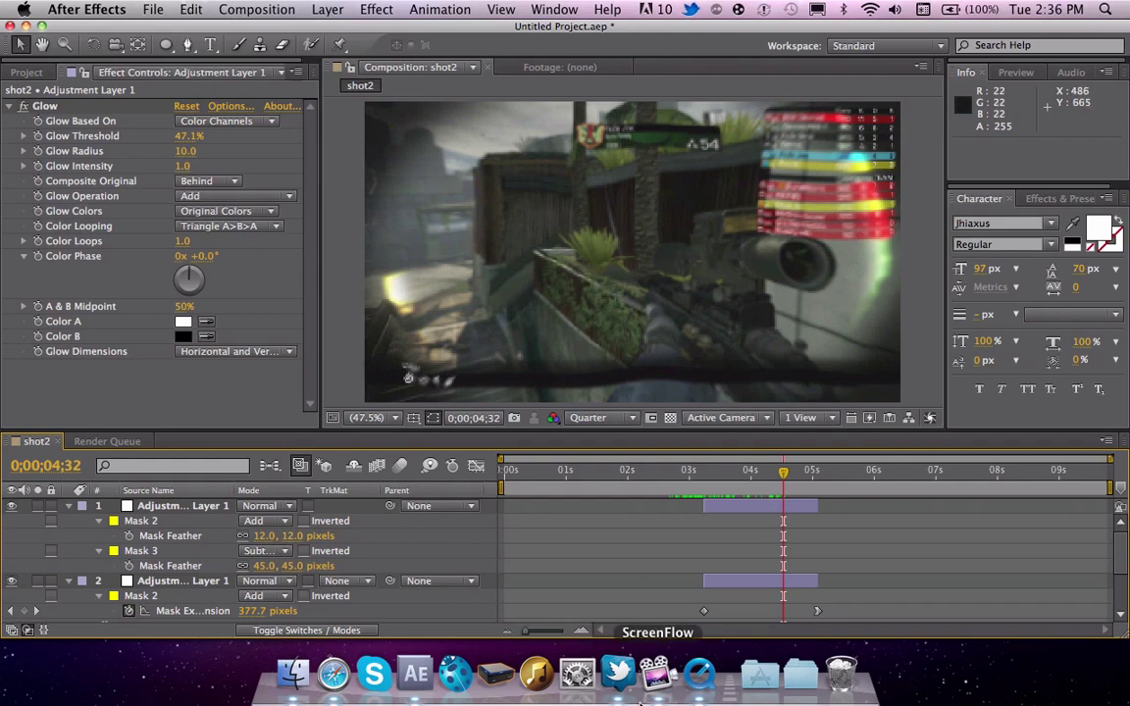
{"action": "left_click", "coordinate": [655, 674]}
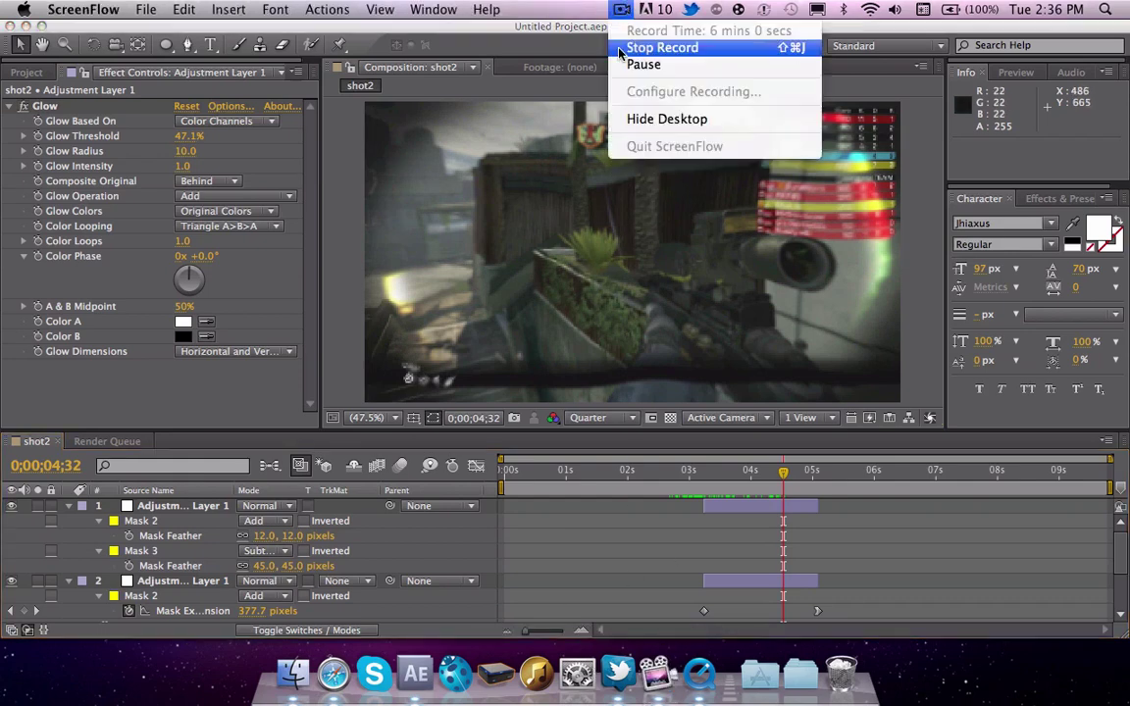